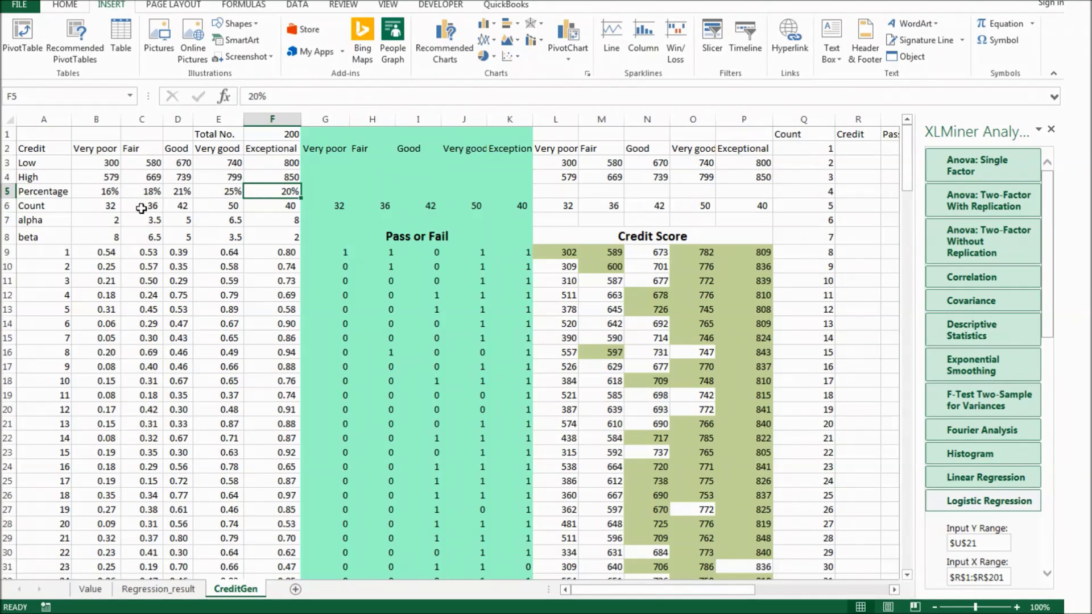
- Examine the Count formulas for all five credit categories and the Total No. cell they refer to
left_click(94, 210)
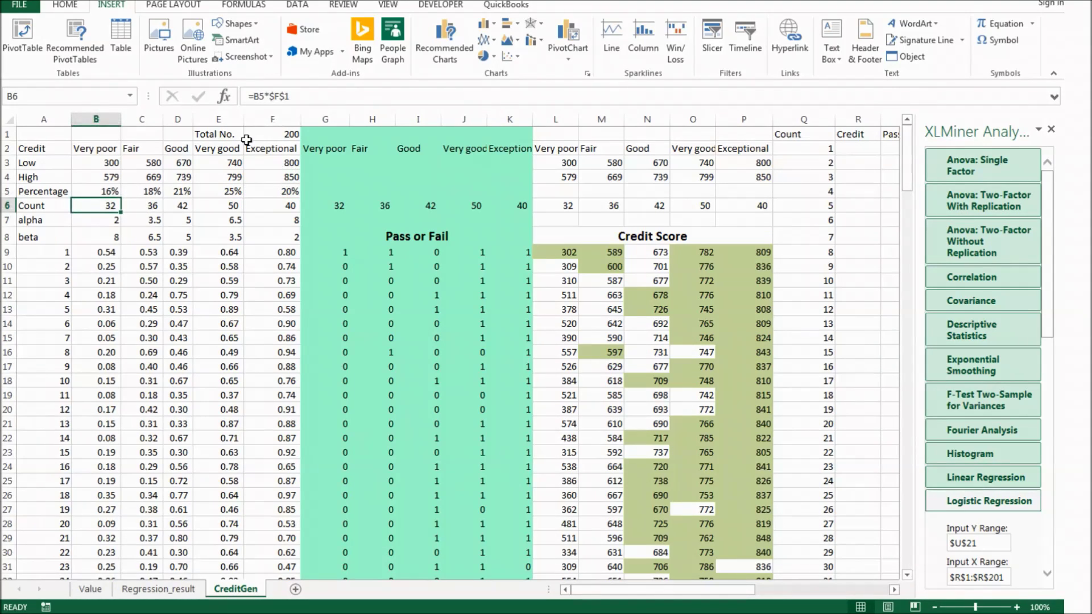
left_click(272, 132)
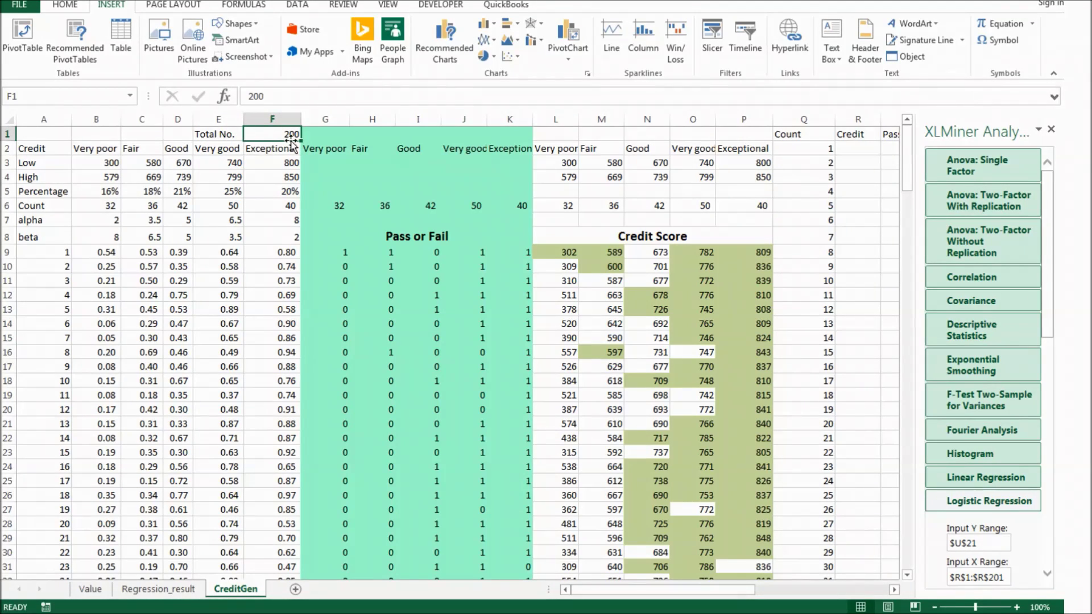
left_click(93, 206)
left_click(141, 205)
left_click(177, 206)
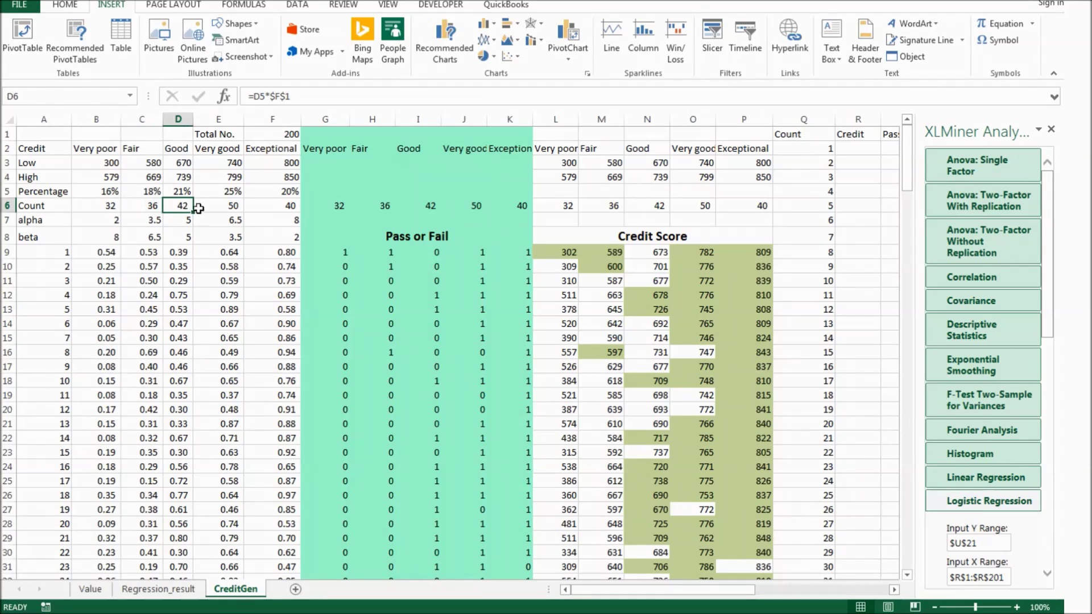
left_click(224, 206)
left_click(271, 204)
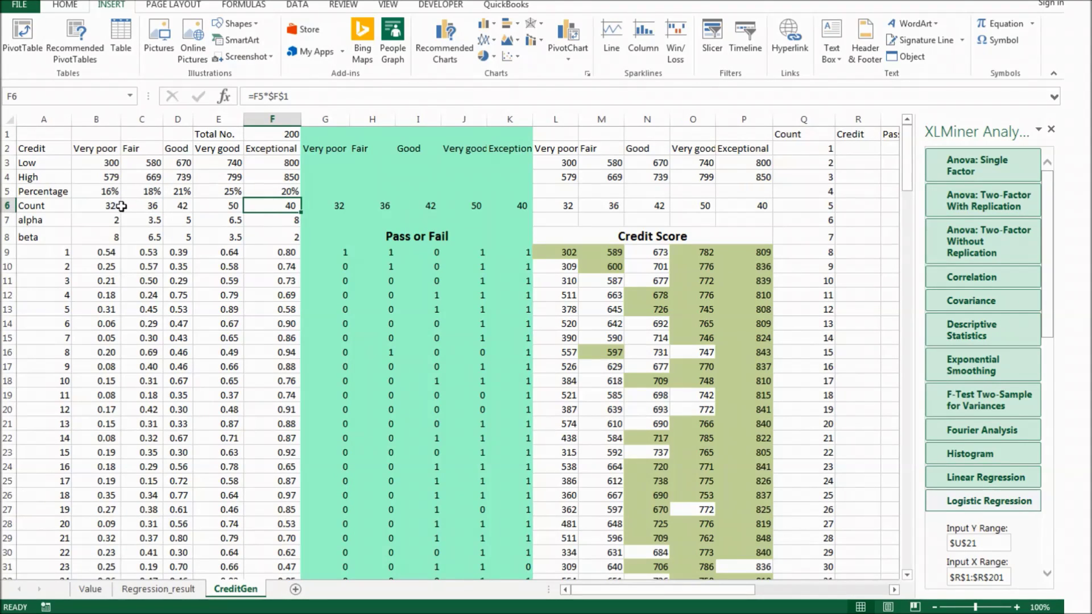
- Review the alpha and beta parameters for the credit categories in rows 7 and 8
left_click(41, 224)
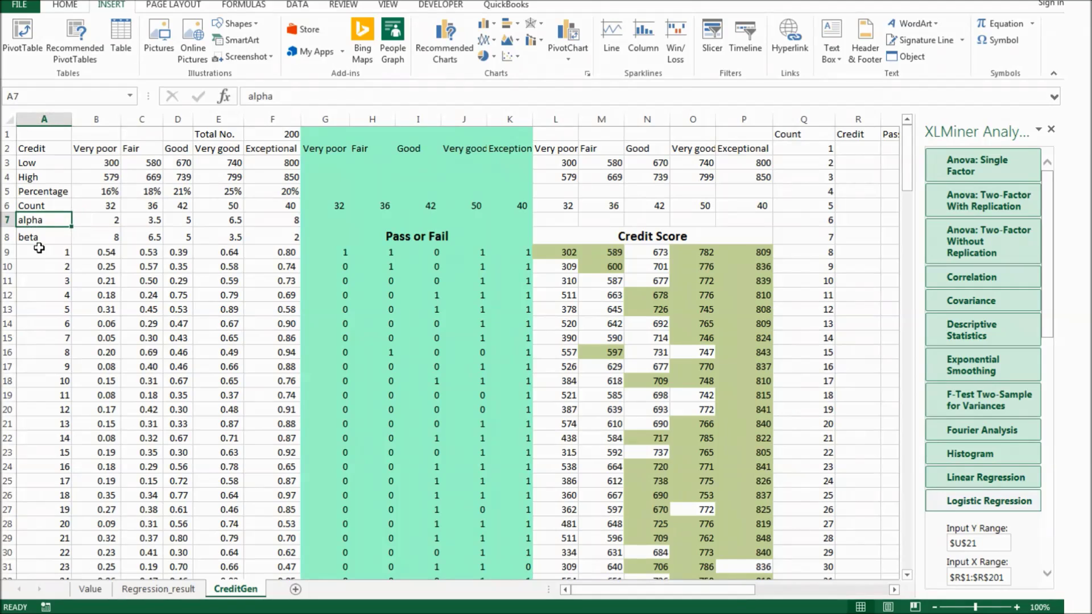
left_click(42, 236)
left_click(40, 224)
left_click(39, 239)
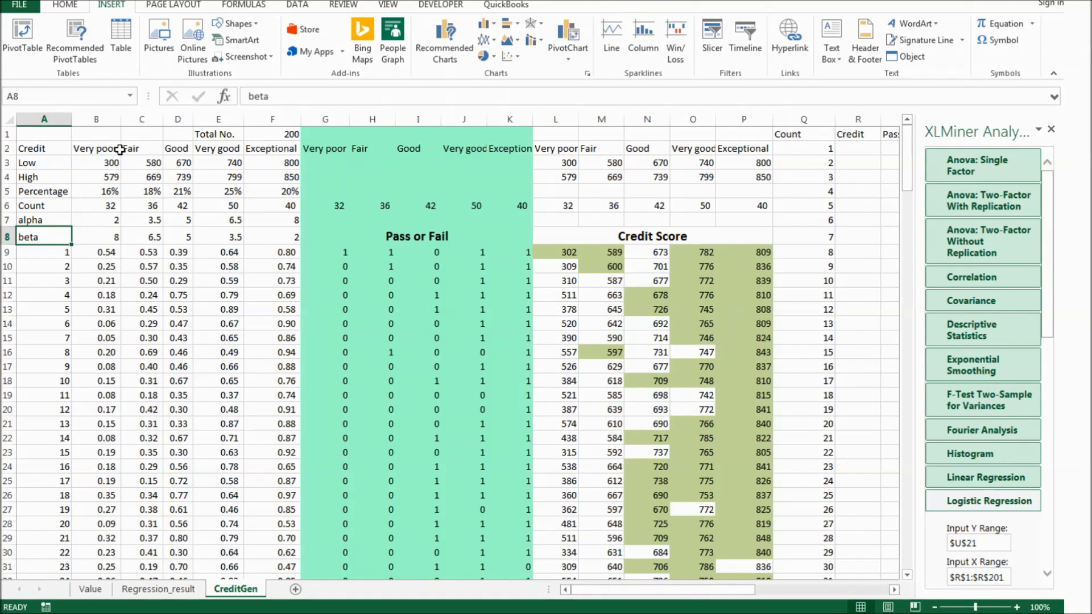
left_click(89, 215)
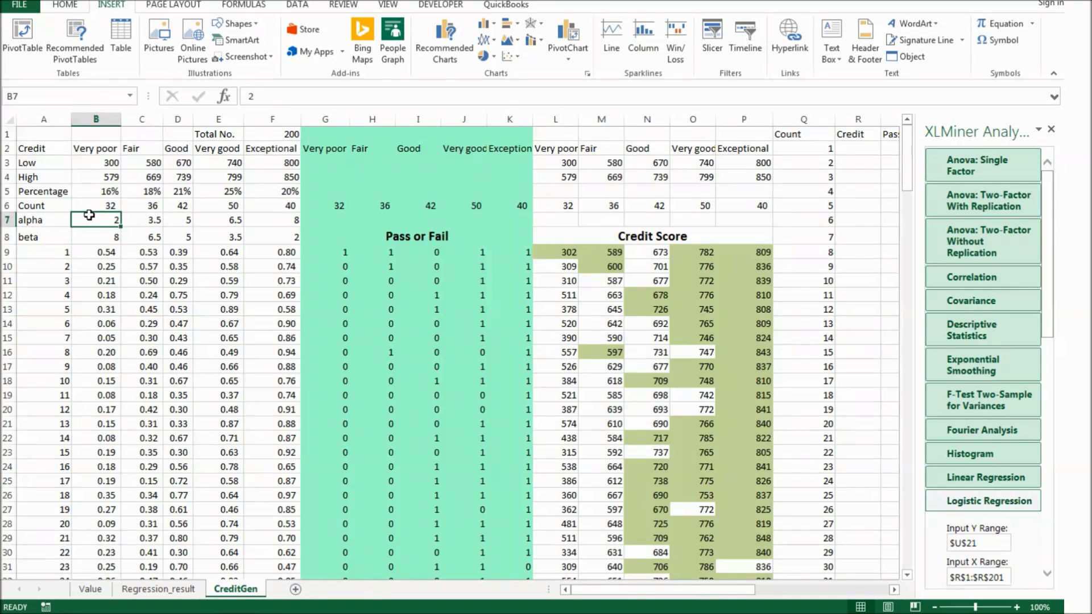
left_click(42, 232)
left_click(95, 235)
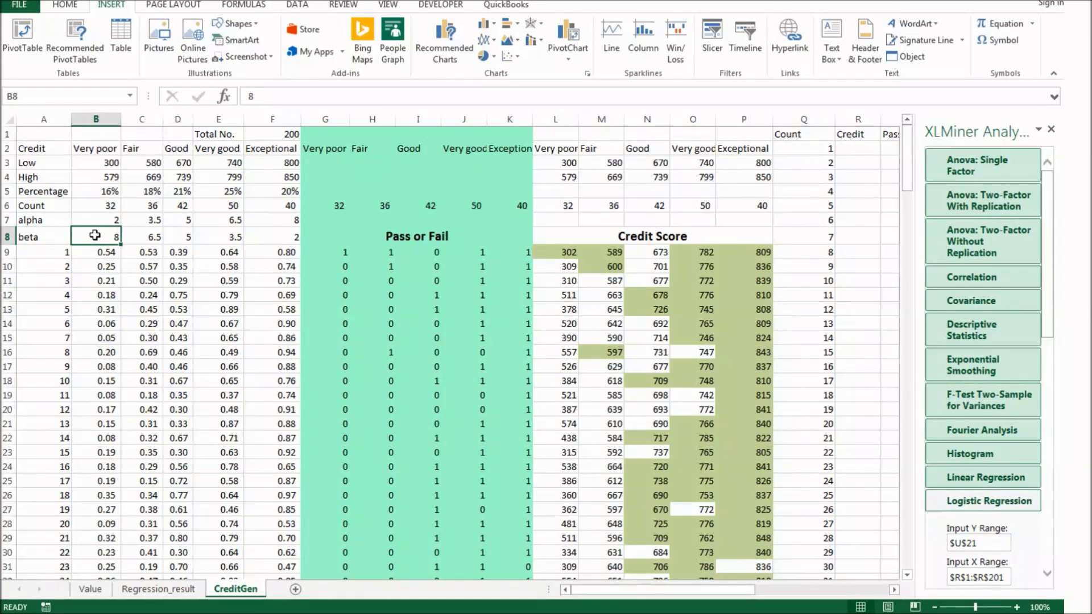
left_click(180, 232)
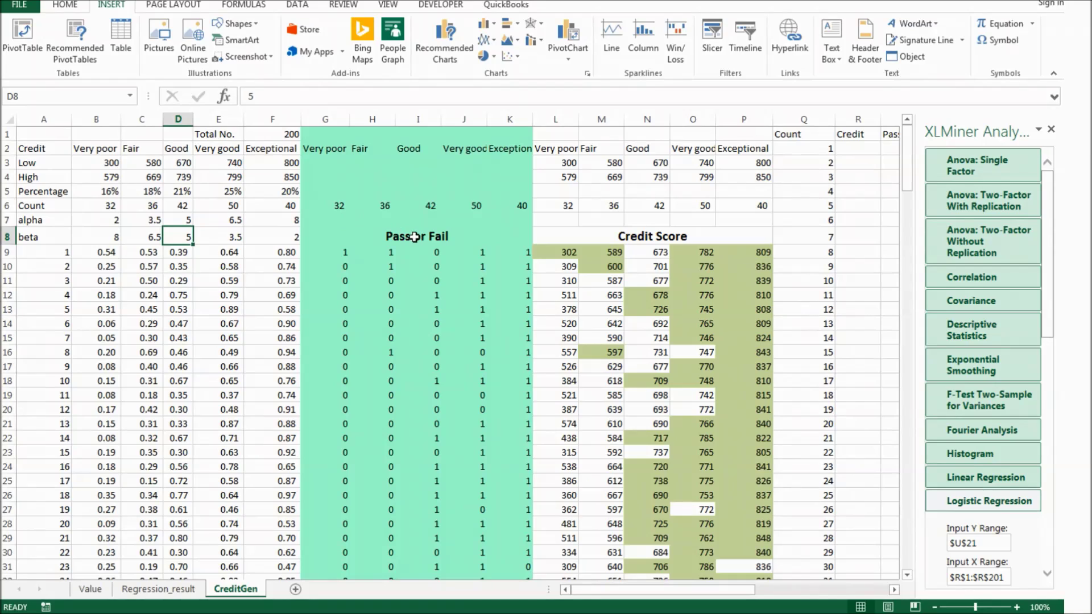
- Examine the IF/INT formulas in the Pass or Fail block for several credit categories
left_click(322, 249)
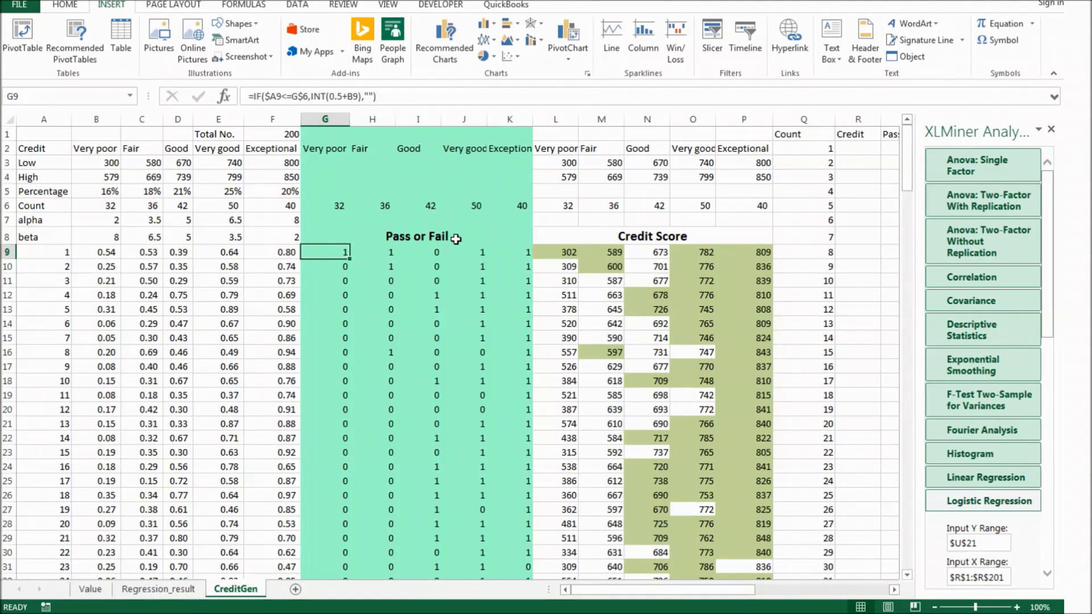
left_click(379, 250)
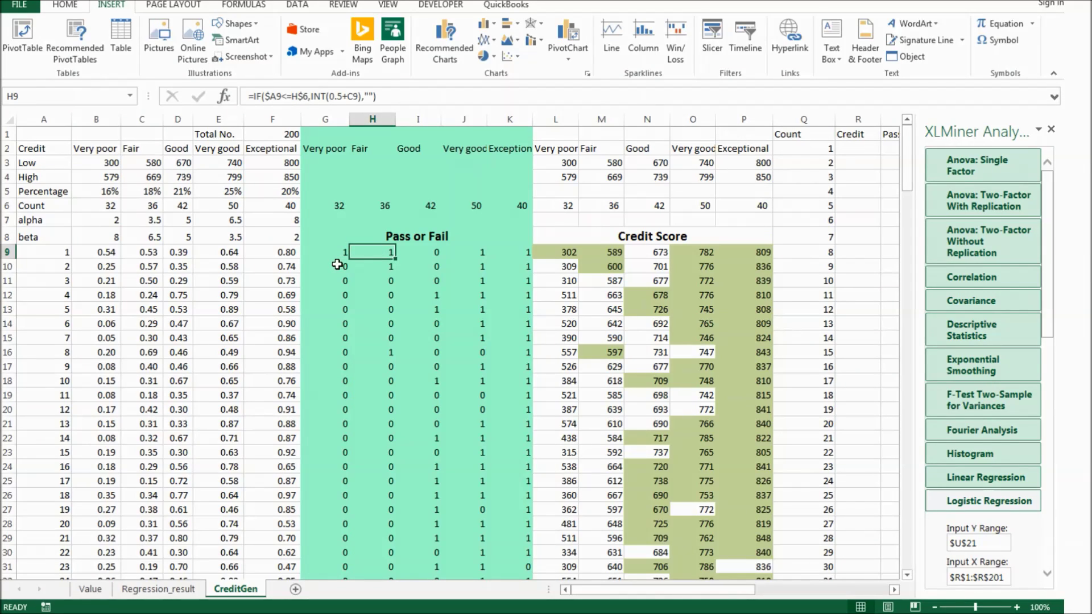
left_click(375, 279)
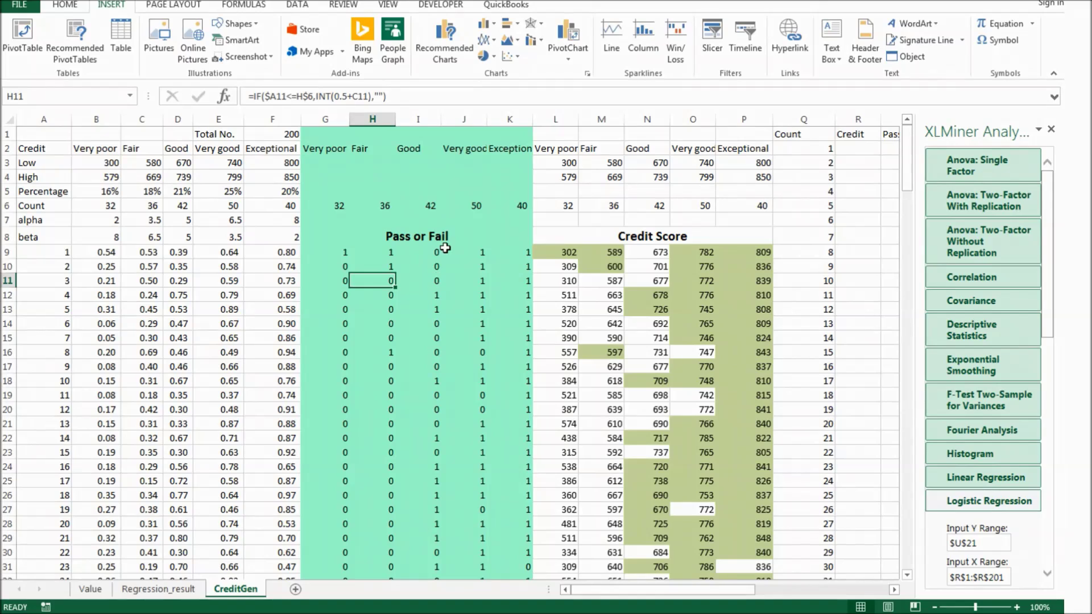
left_click(461, 295)
- Recalculate the CreditGen sheet four times to generate new random pass/fail results and credit scores
key("F9")
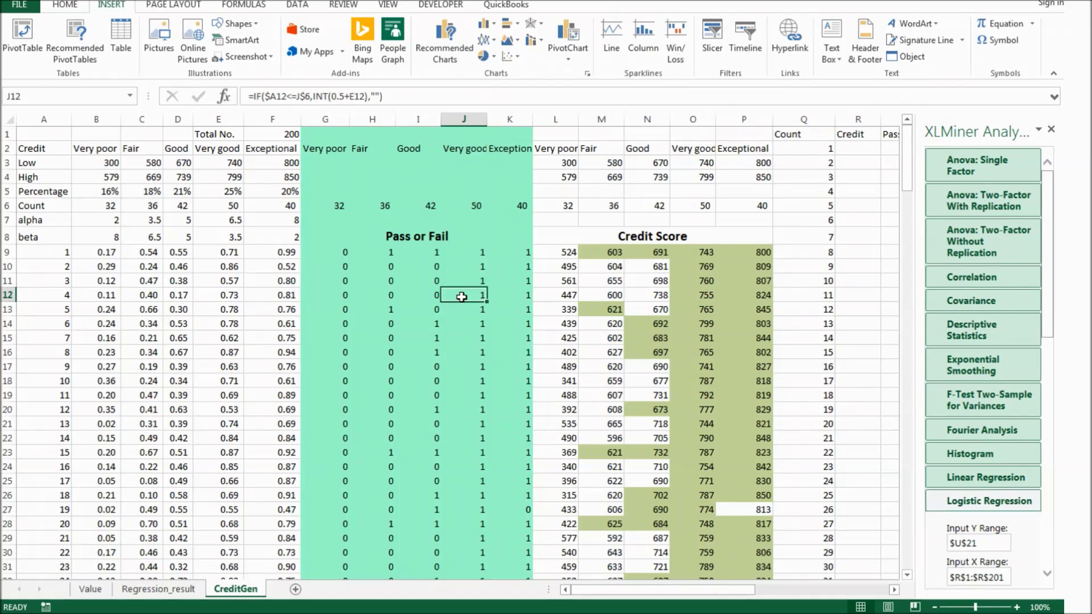
key("F9")
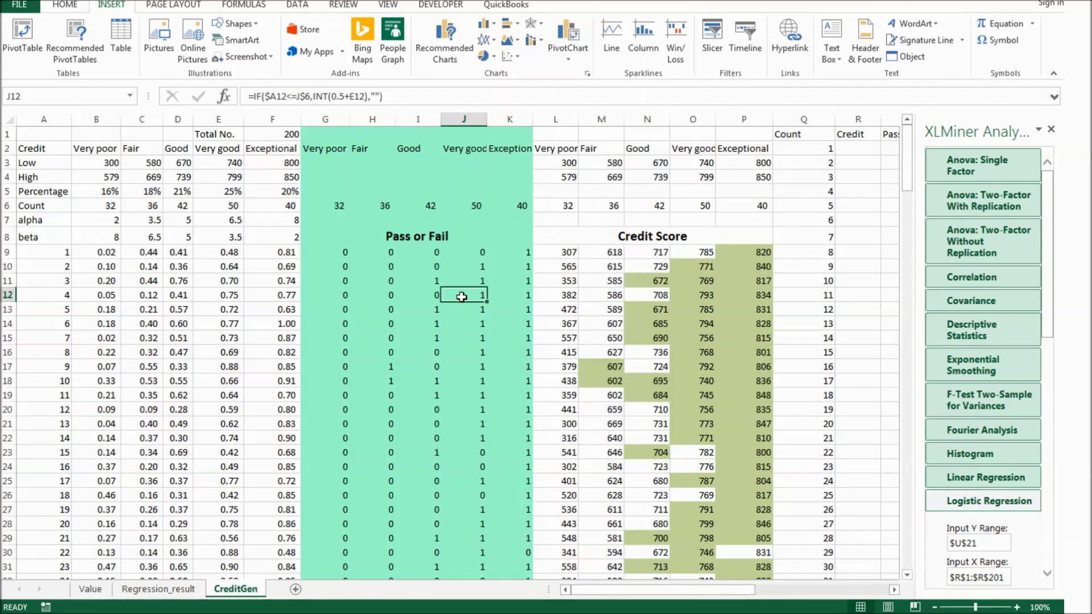
key("F9")
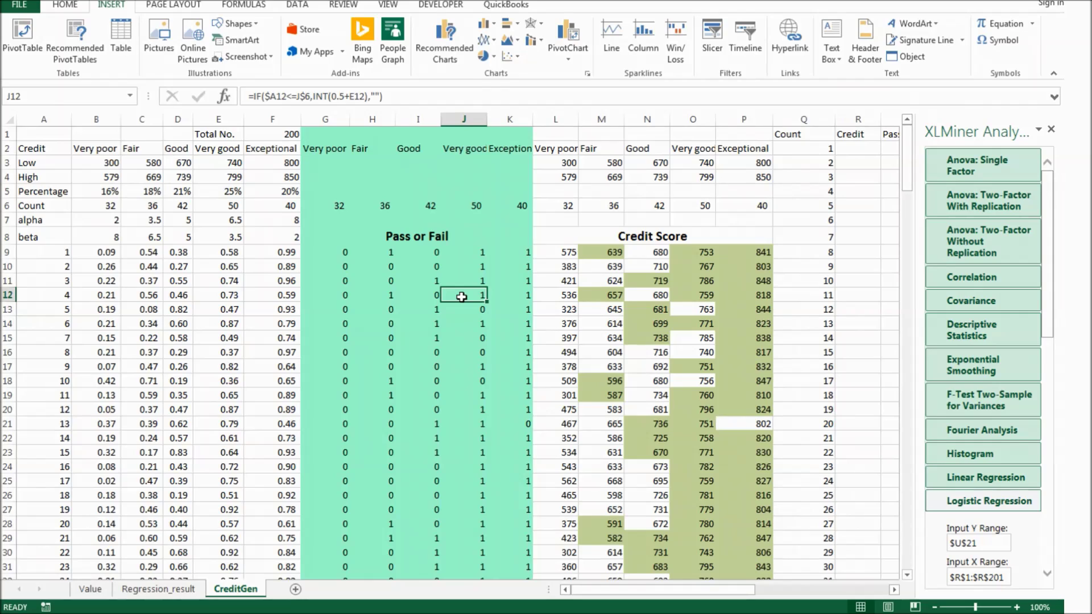
key("F9")
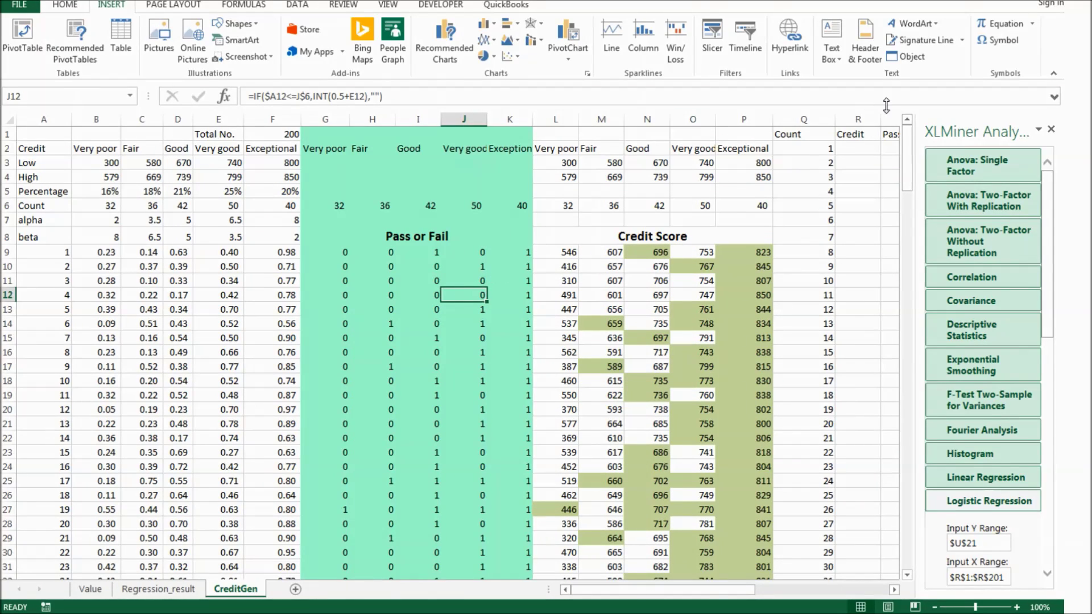
- Examine the Credit Score block's low and high limits and its RANDBETWEEN formulas, down to the last Exceptional entry
left_click_drag(908, 173, 913, 151)
left_click(560, 164)
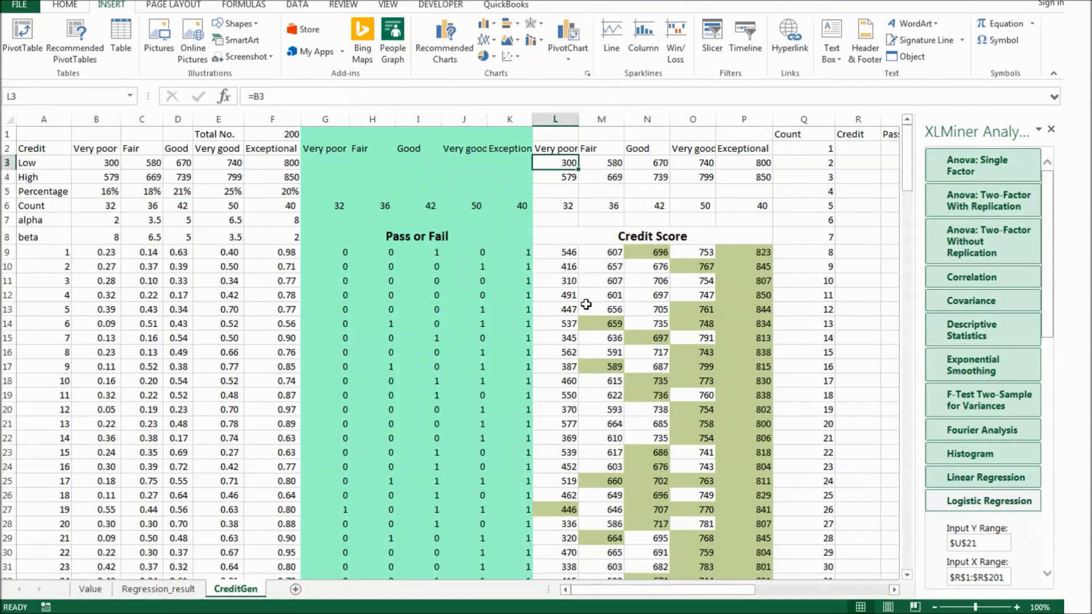
scroll(586, 398, "down", 2)
left_click(555, 425)
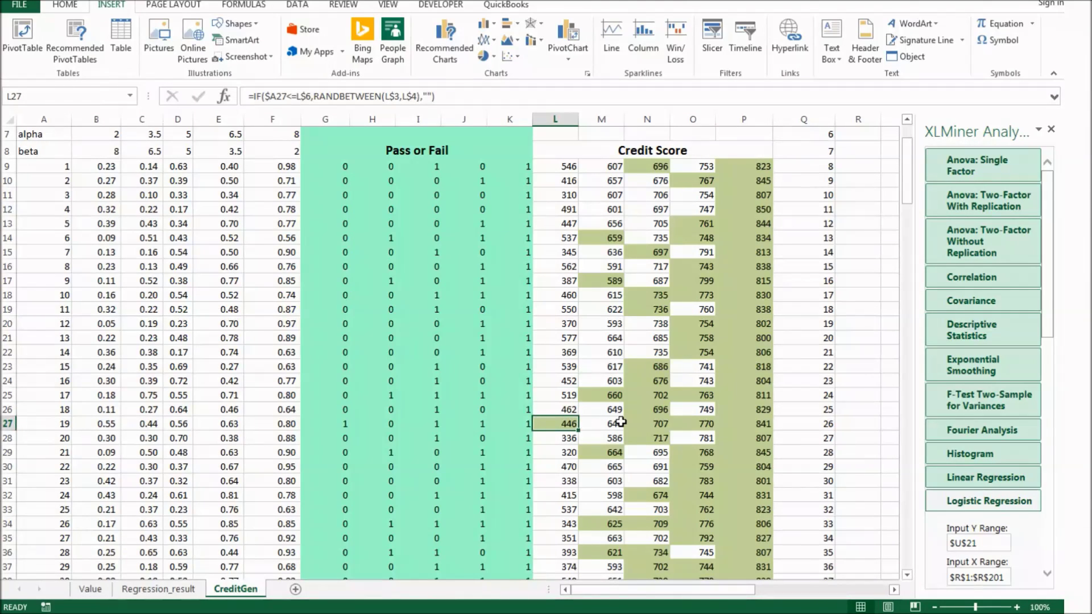
scroll(748, 436, "up", 2)
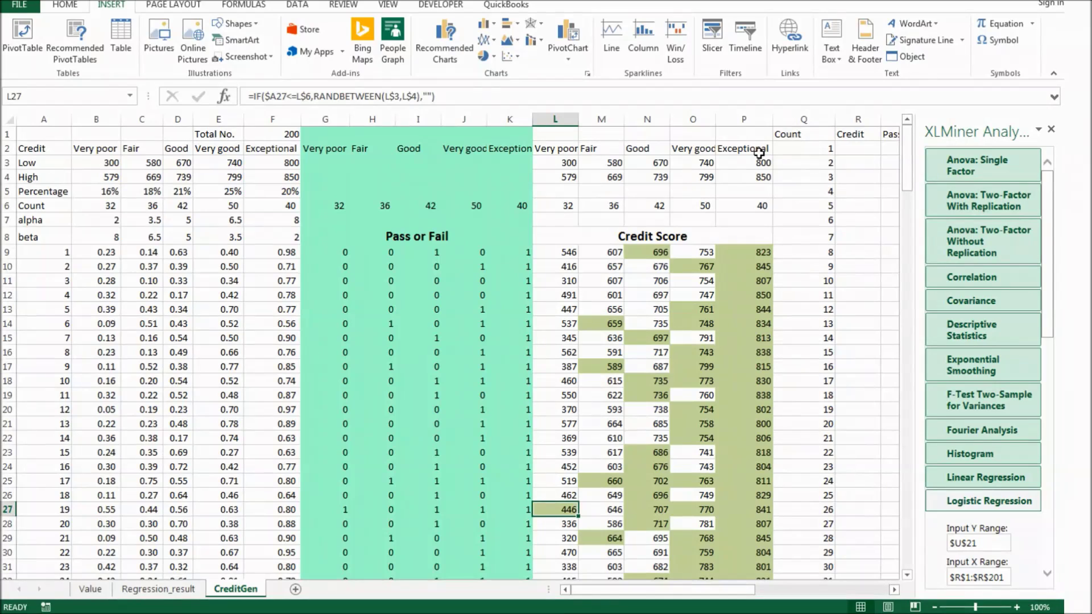
left_click(750, 295)
scroll(749, 296, "down", 2)
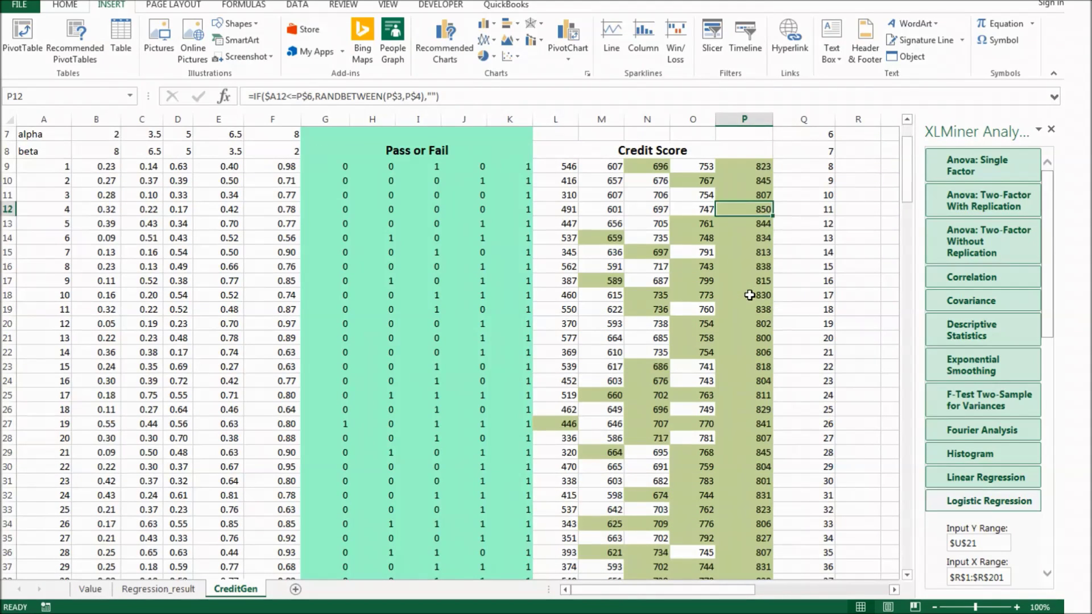
scroll(749, 296, "down", 8)
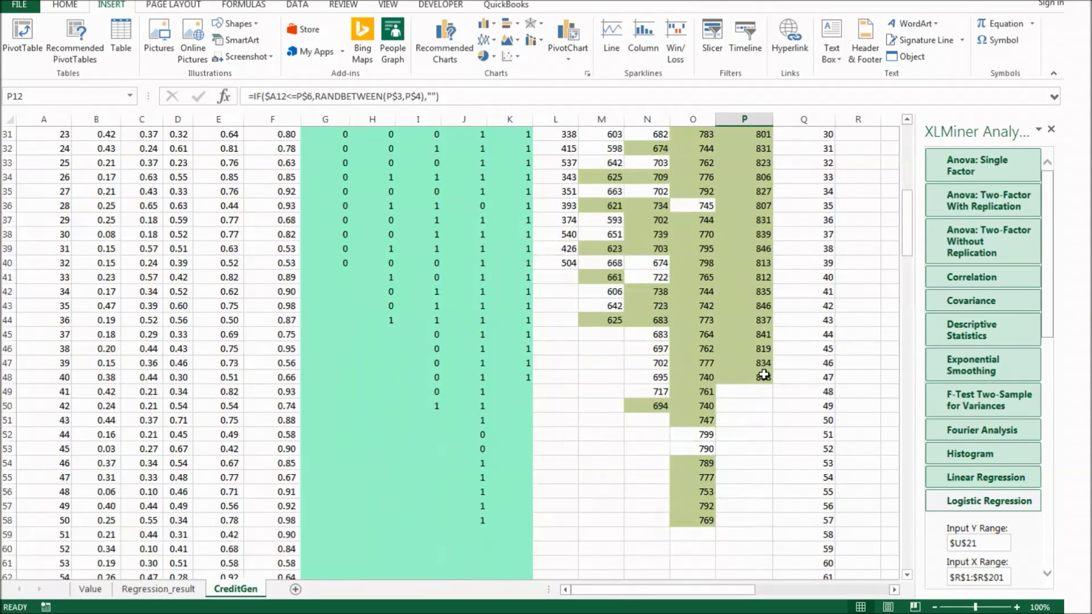
left_click(763, 375)
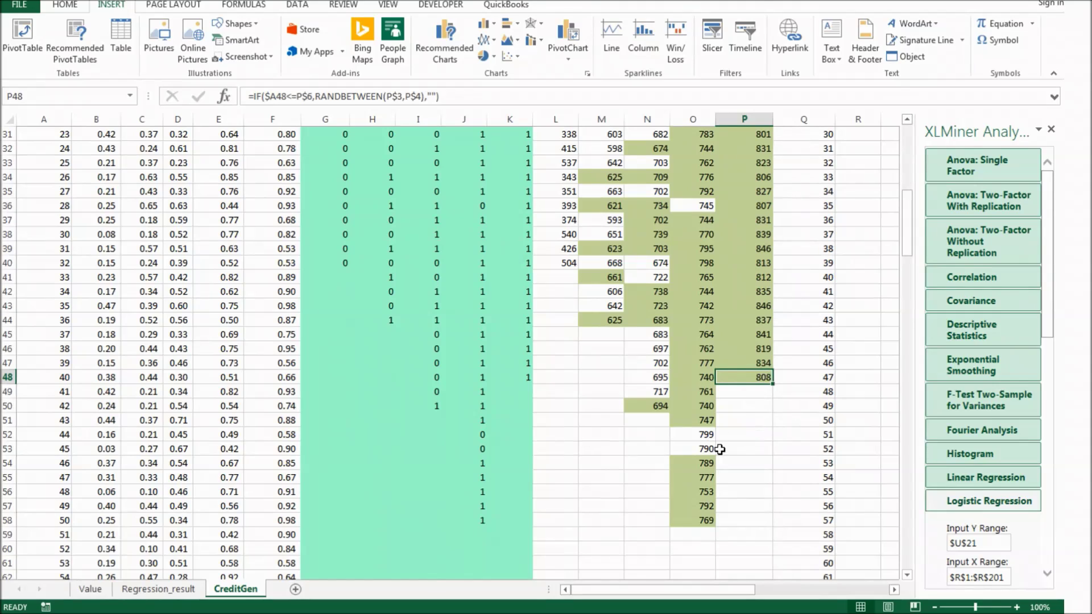
scroll(706, 439, "up", 5)
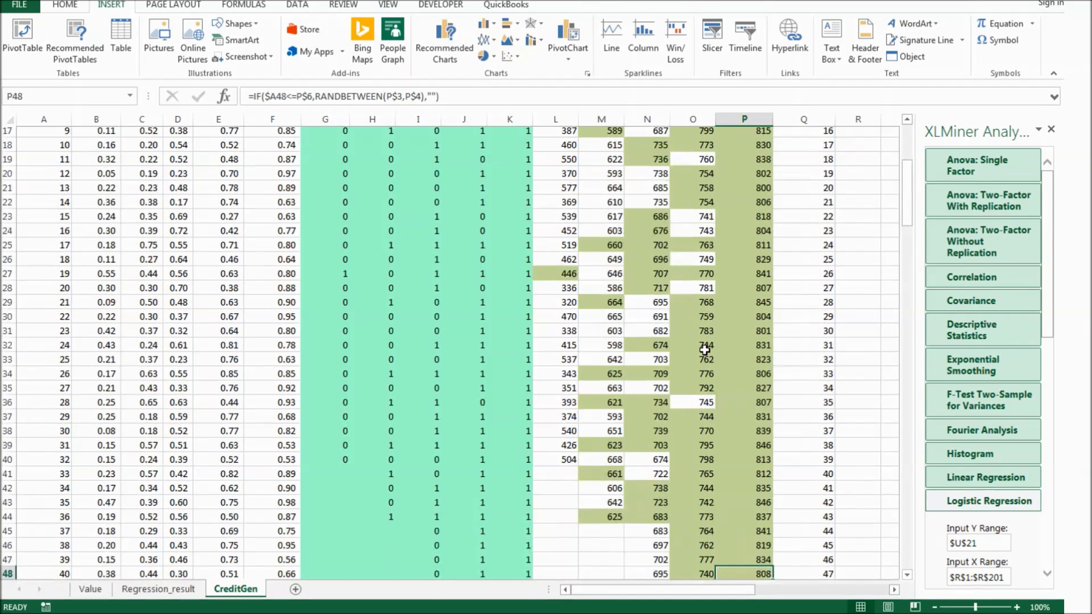
scroll(705, 350, "up", 6)
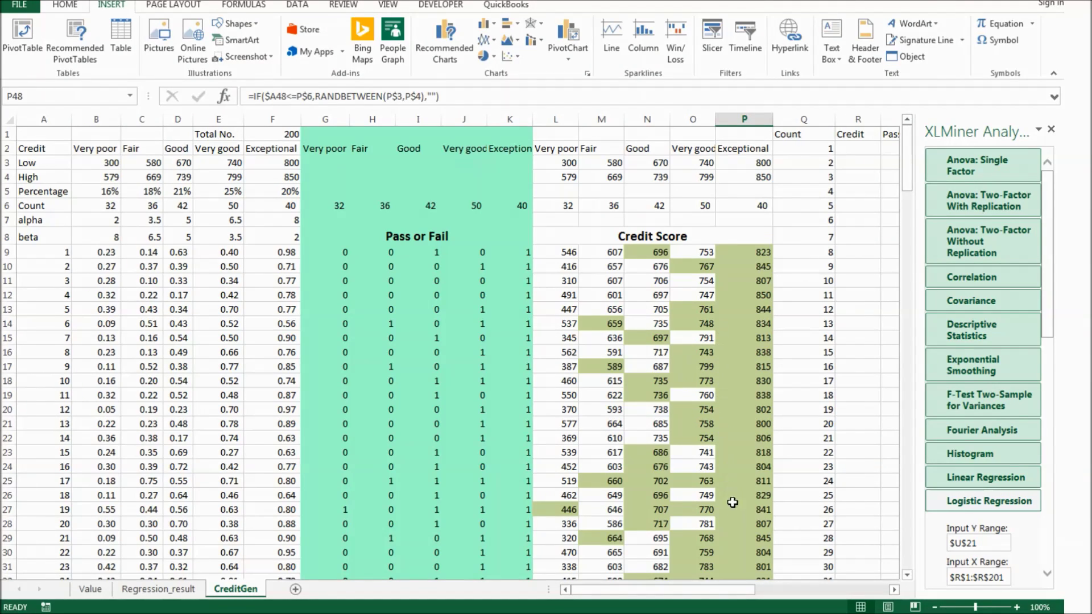
- Run the Copy Value macro on CreditGen to copy the generated data as values, and show the Value sheet
left_click_drag(731, 585, 810, 593)
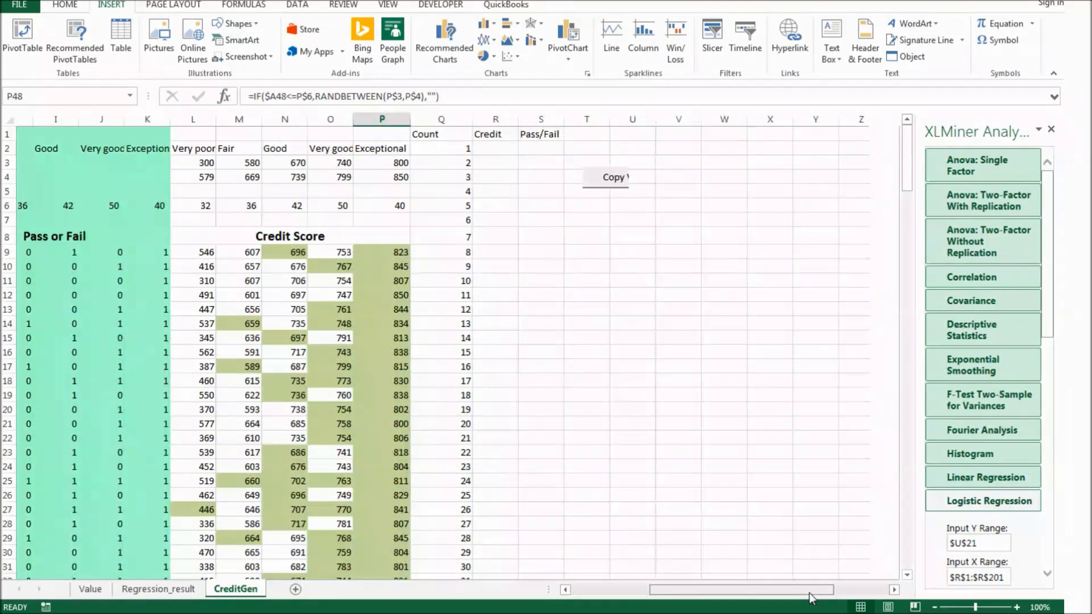
left_click(606, 178)
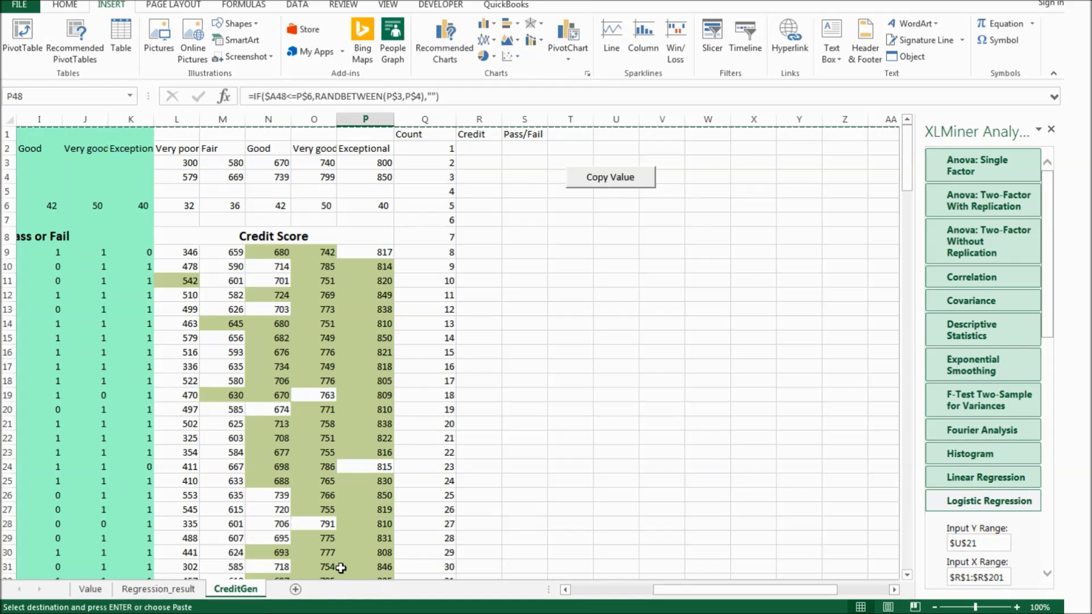
left_click(91, 591)
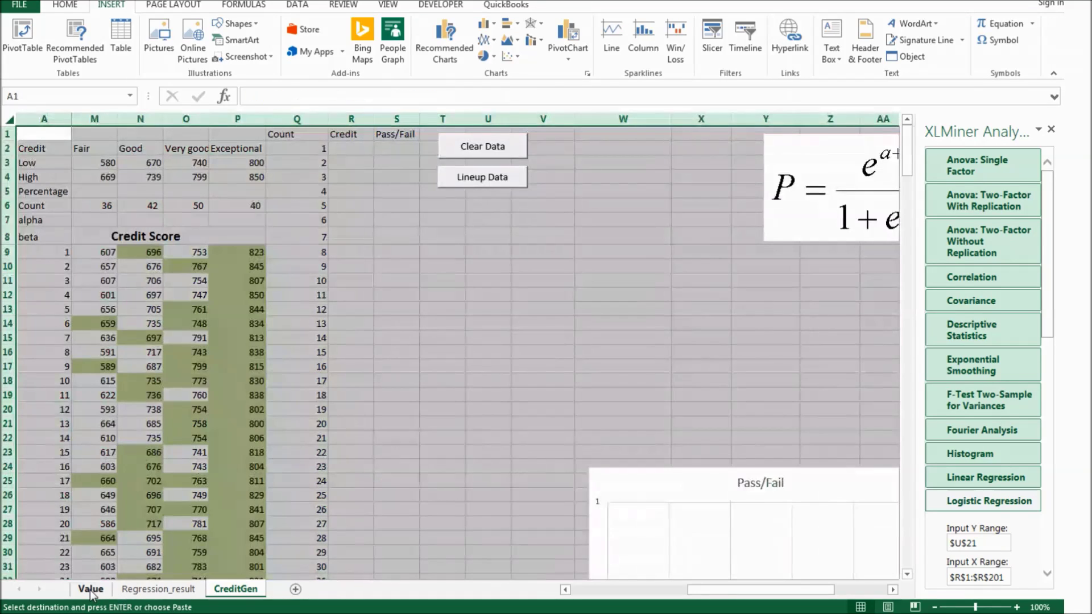
left_click(587, 589)
left_click(435, 447)
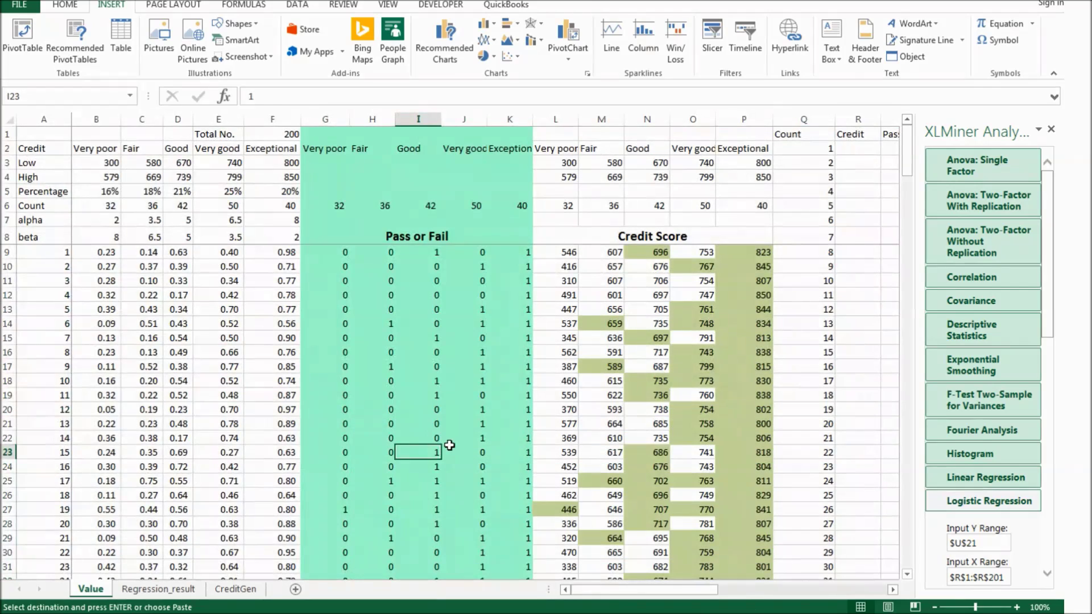
- Run the Lineup Data macro on the Value sheet to fill the Credit and Pass/Fail columns
left_click(892, 590)
left_click(892, 591)
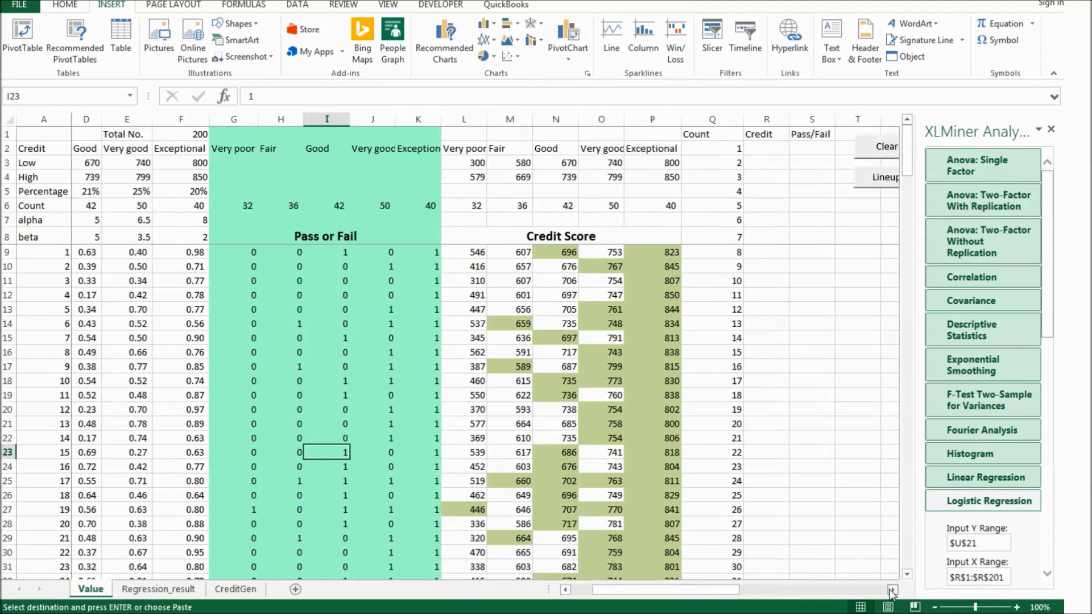
left_click(892, 590)
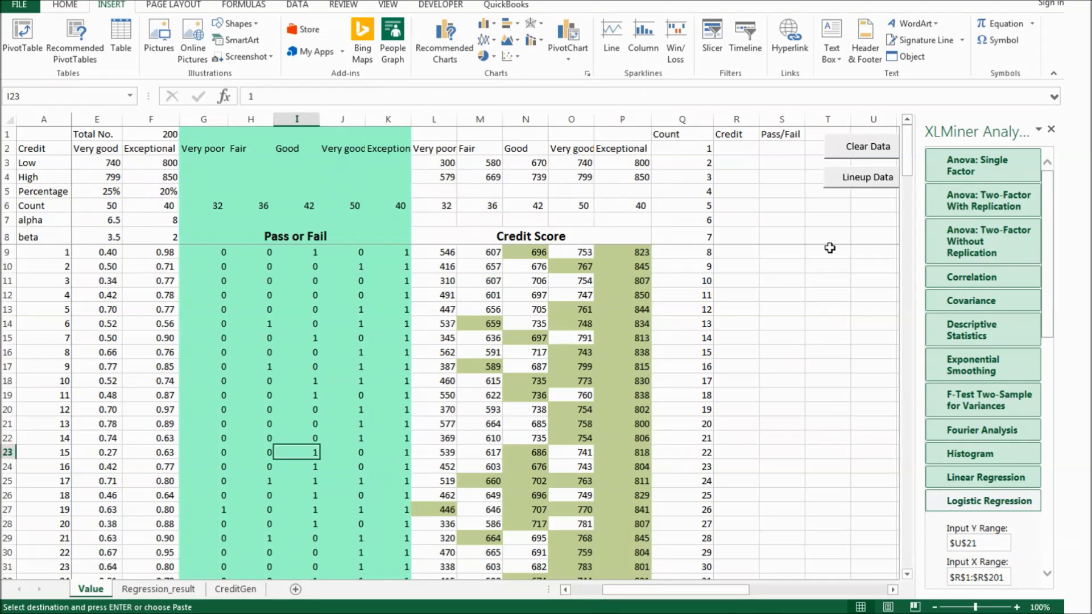
left_click(864, 180)
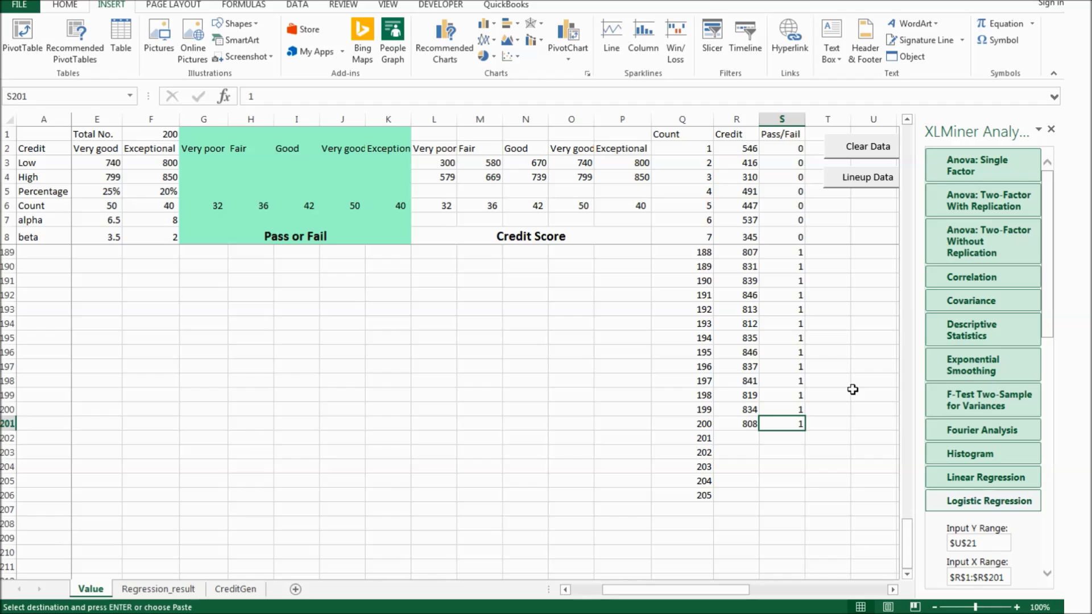
- Examine the logistic probability formula and the Pass/Fail scatter chart beside the lined-up data on the Value sheet
left_click(892, 590)
left_click(892, 590)
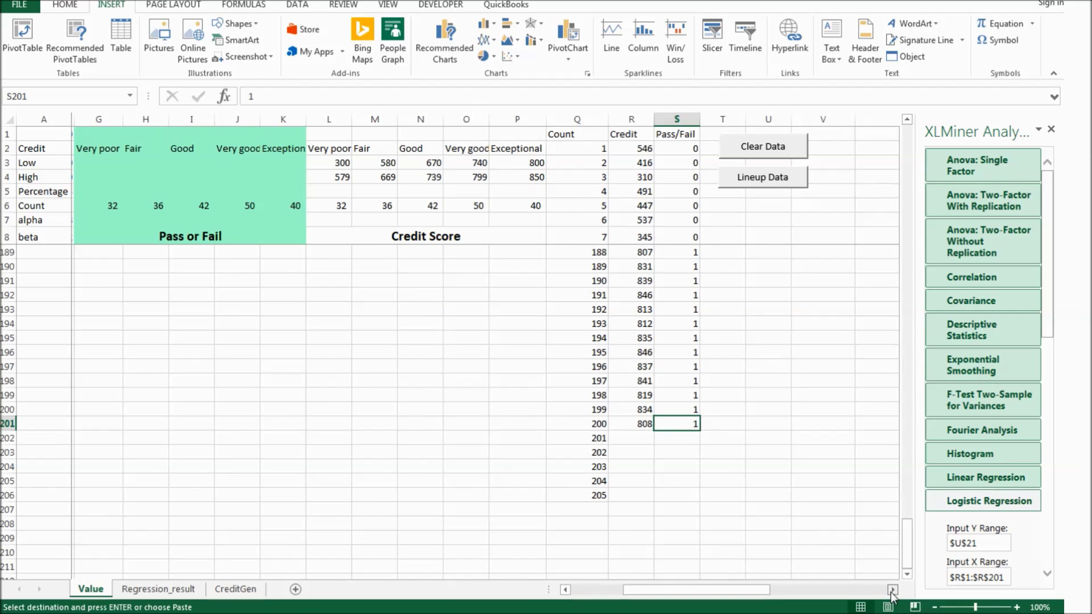
left_click(892, 590)
left_click(892, 591)
scroll(728, 232, "right", 4)
left_click(728, 232)
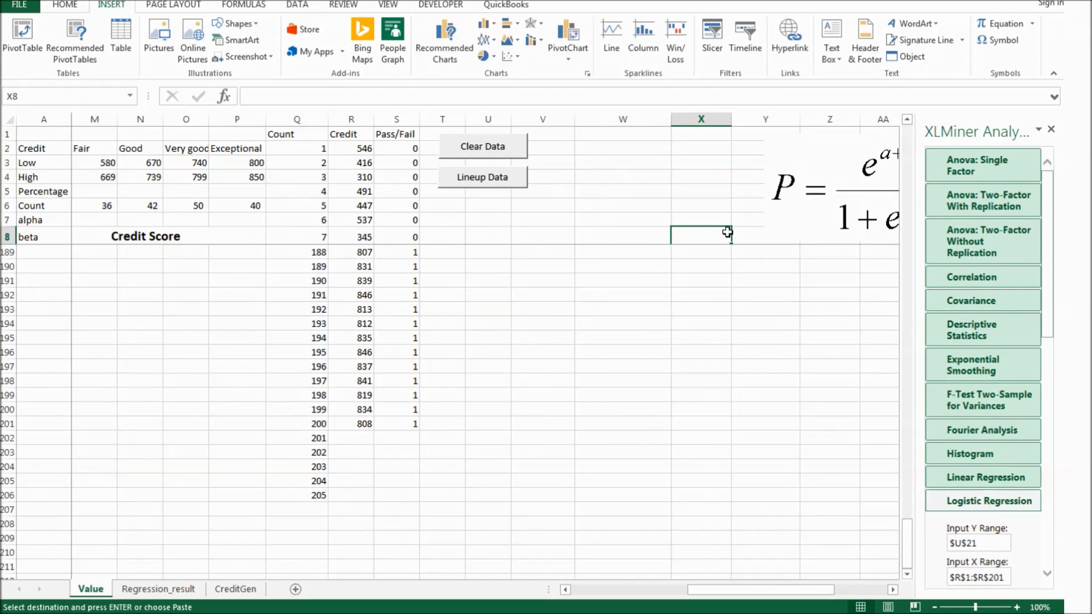
key("Down")
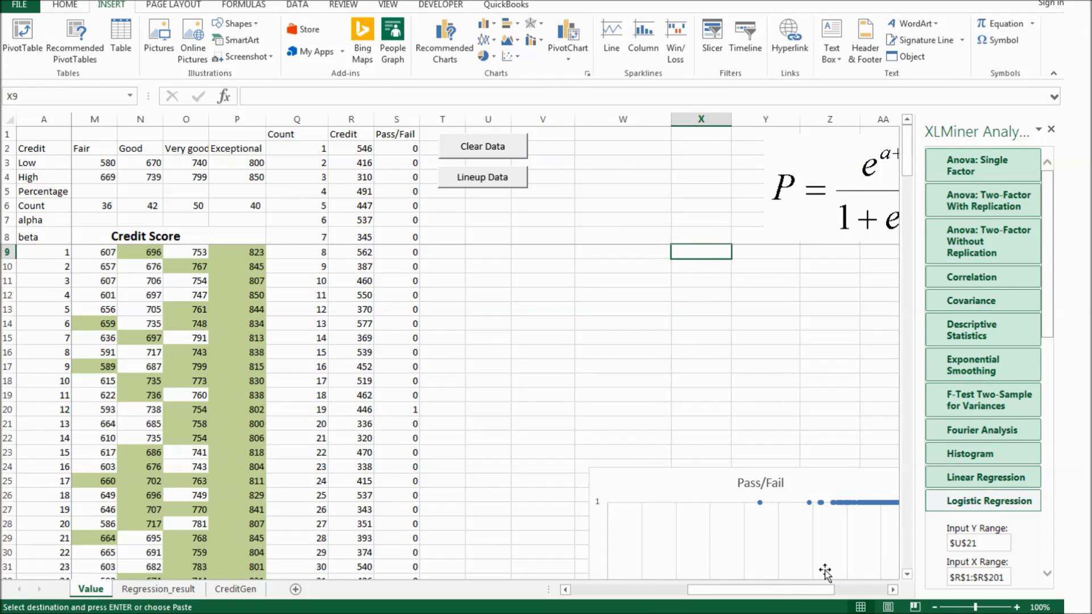
scroll(912, 582, "down", 1)
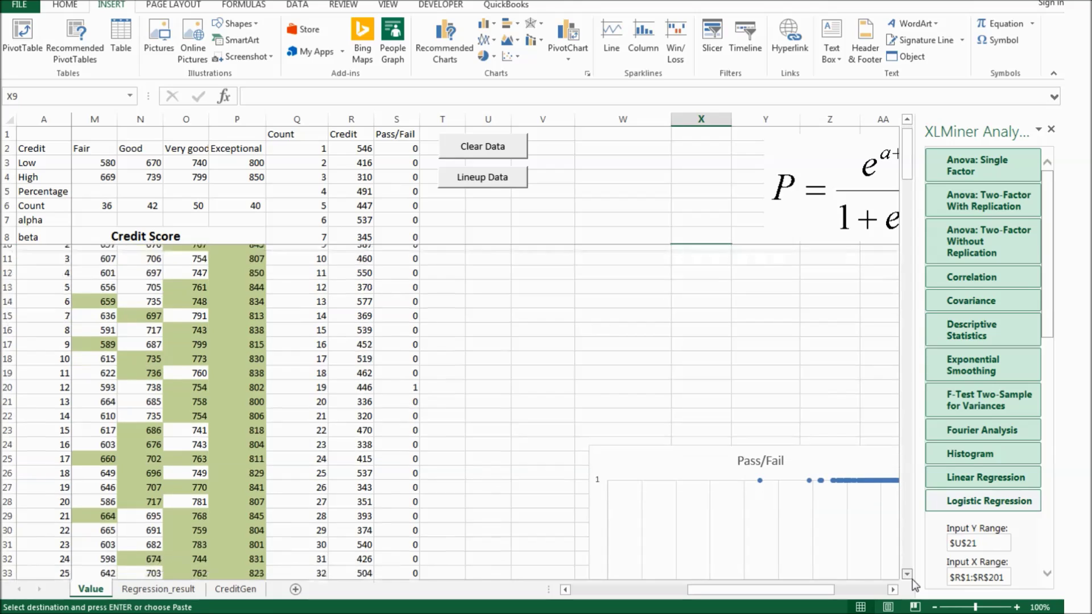
scroll(912, 582, "down", 2)
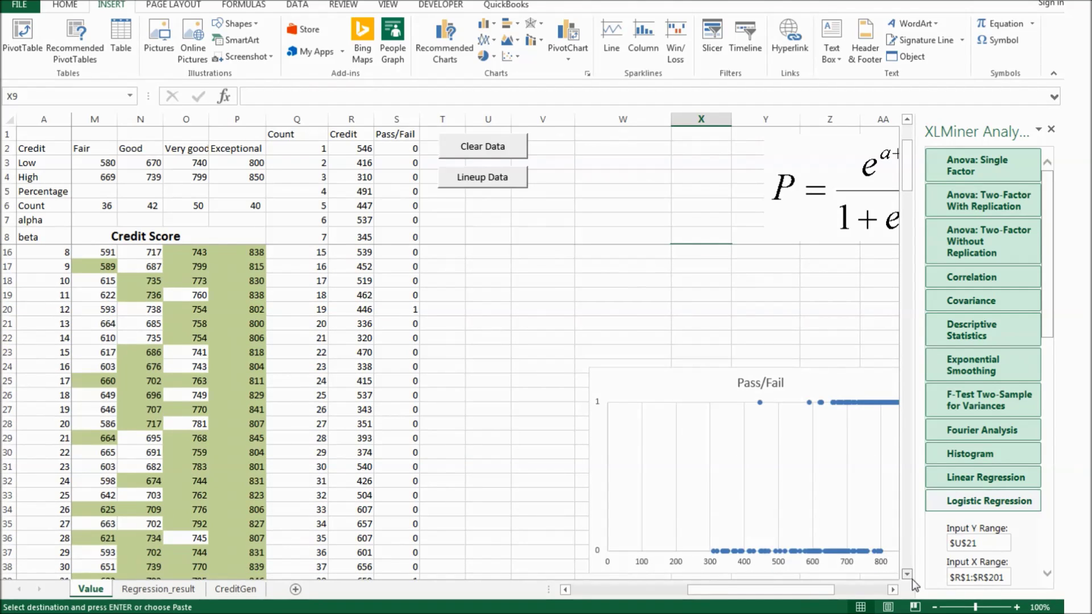
scroll(914, 585, "down", 1)
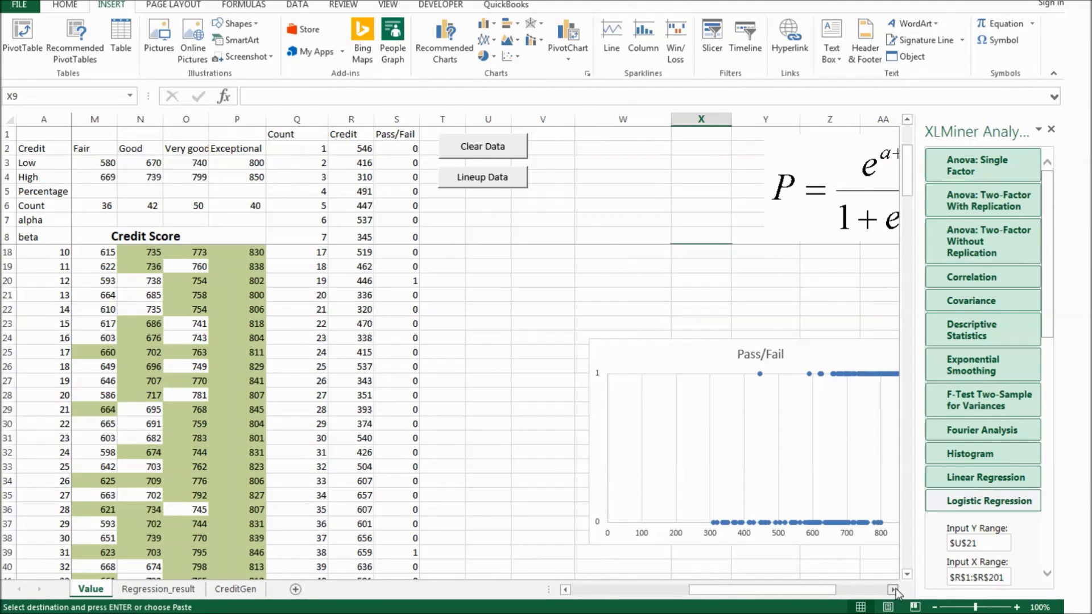
left_click(893, 589)
left_click(893, 589)
left_click(892, 590)
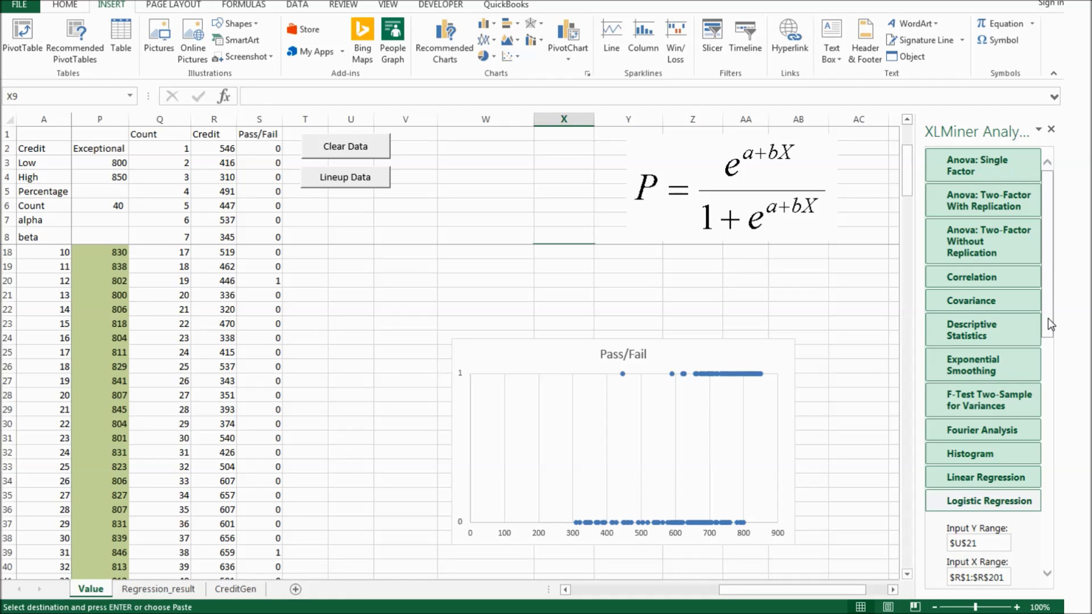
- Set the Logistic Regression Input Y Range to $S$1:$S$201, reusing the Input X Range as its basis
scroll(1047, 575, "down", 6)
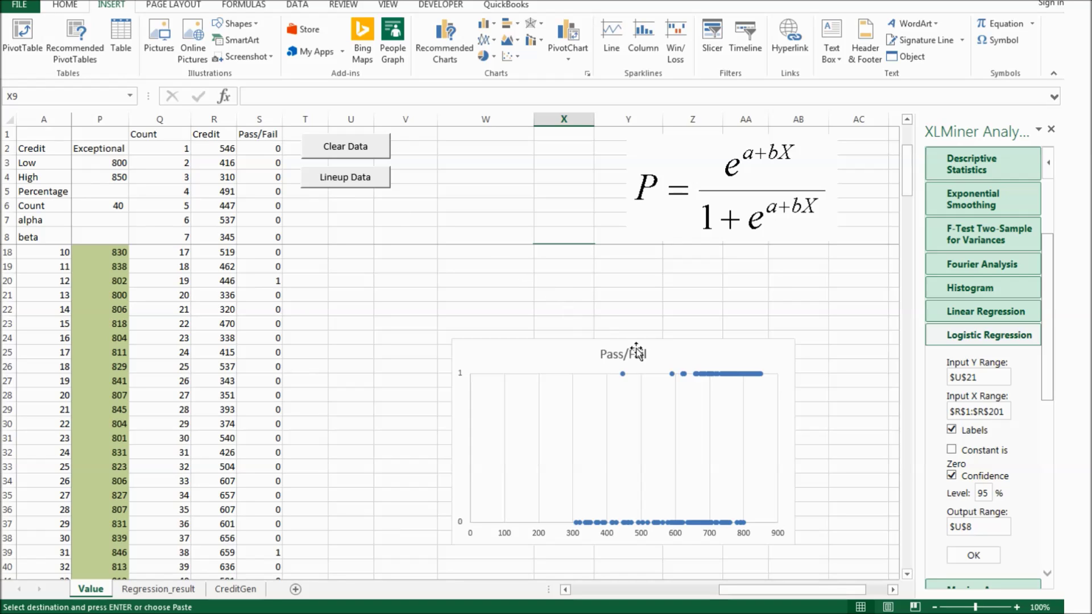
left_click(989, 380)
left_click_drag(1004, 411, 949, 411)
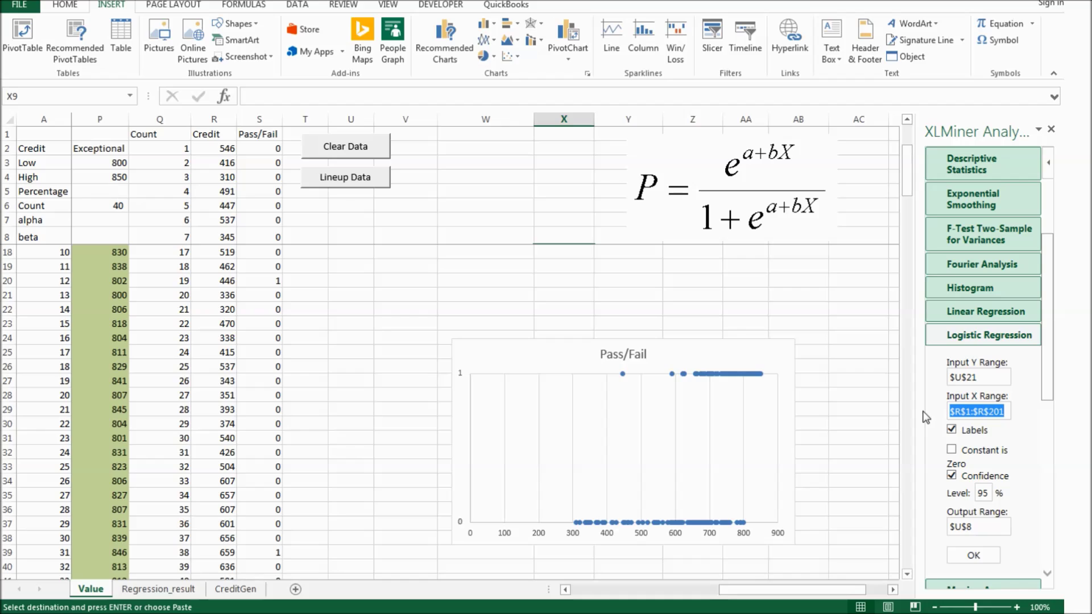
key("ctrl+c")
left_click(998, 382)
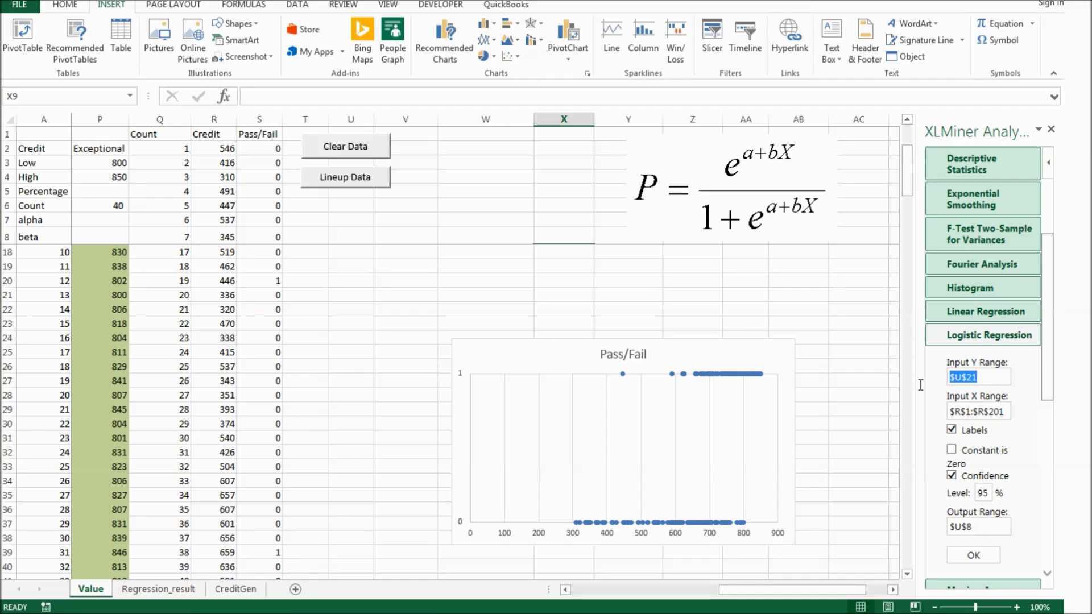
key("ctrl+v")
type("S")
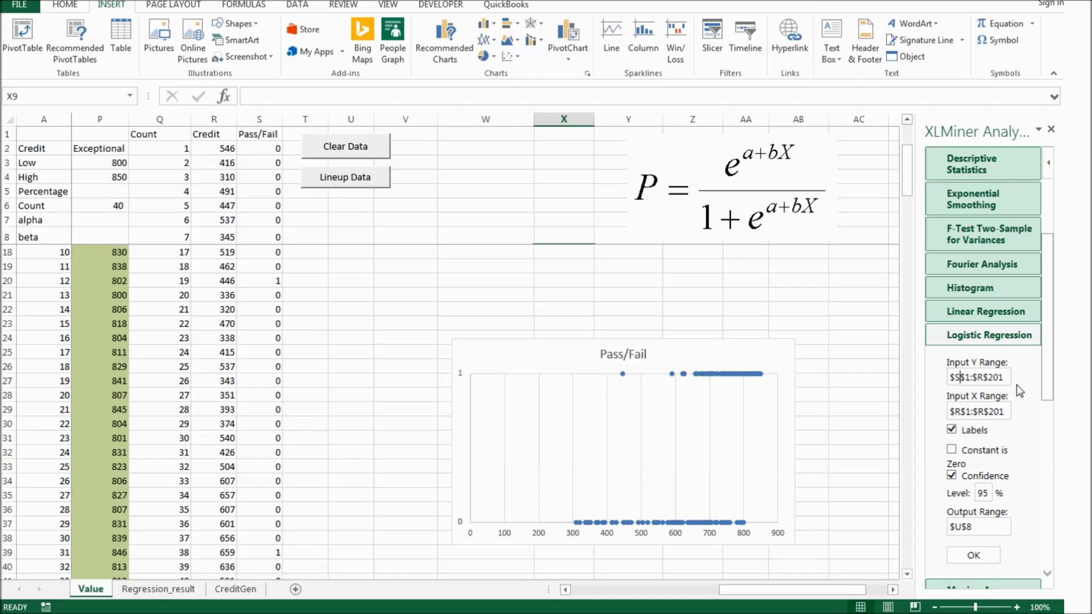
left_click_drag(980, 377, 974, 377)
type("S")
- Run the logistic regression with labels and output at $U$8, and inspect its summary output on the Value sheet
scroll(1049, 370, "down", 2)
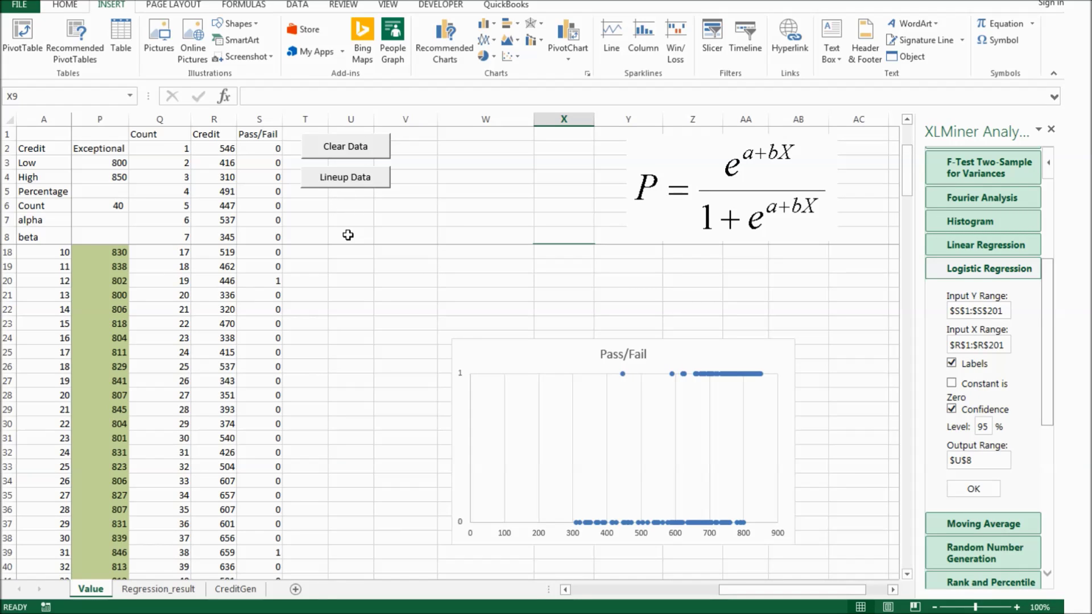
left_click(980, 497)
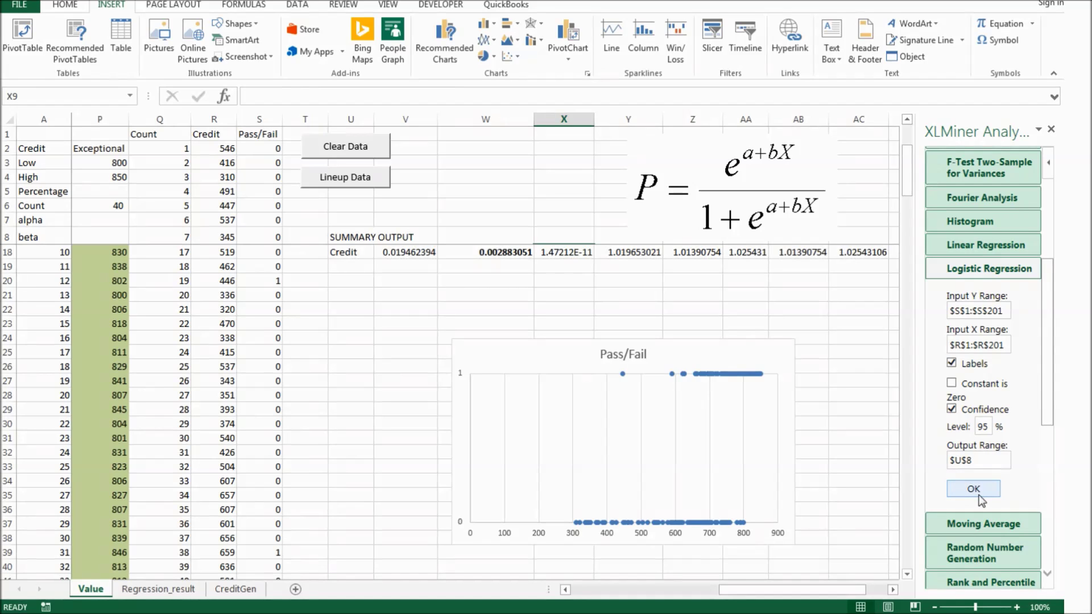
left_click(508, 221)
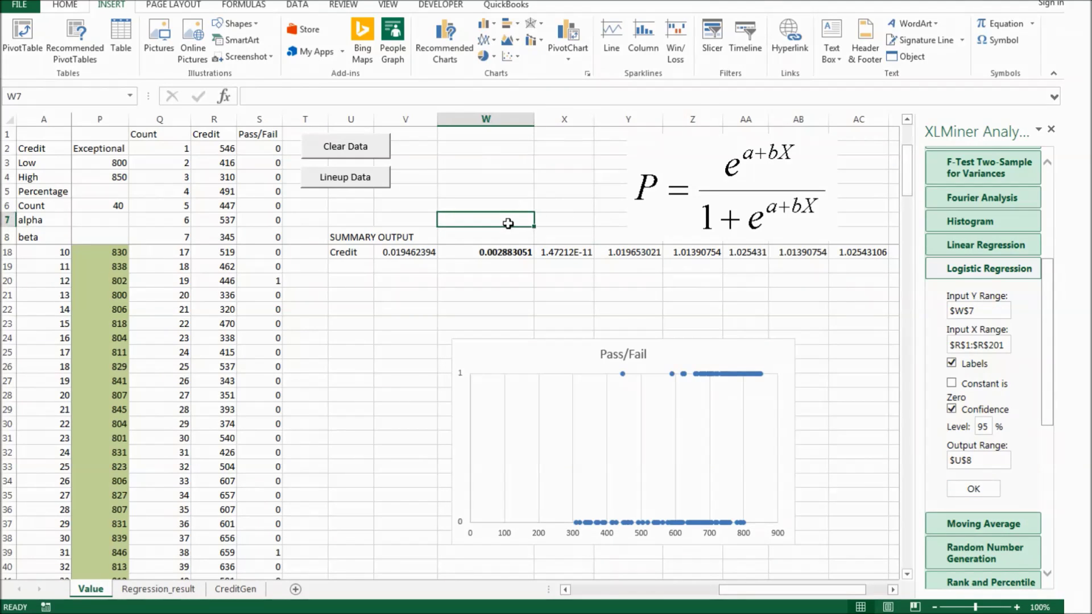
scroll(508, 223, "down", 1)
scroll(508, 223, "up", 4)
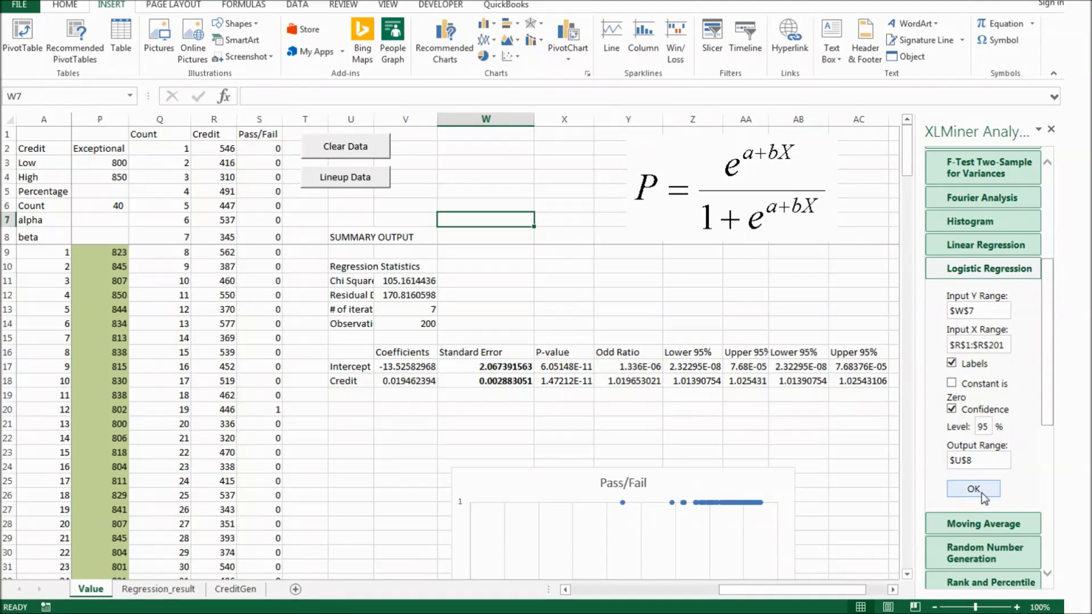
left_click(421, 309)
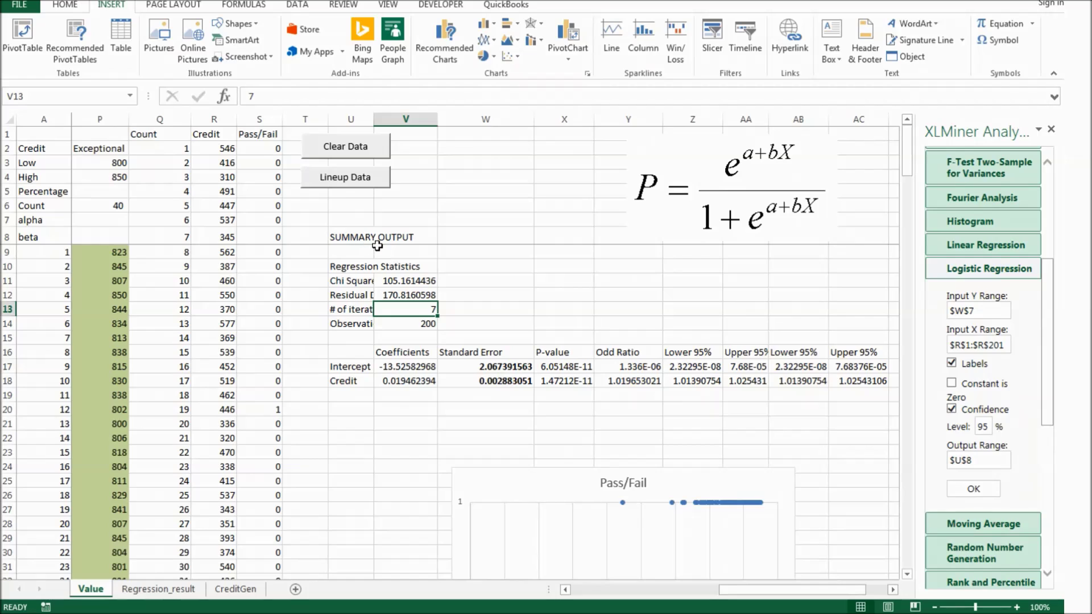
- Copy the regression summary output U8:AC18 from the Value sheet to cell A3 of the Regression_result sheet
left_click_drag(345, 237, 882, 386)
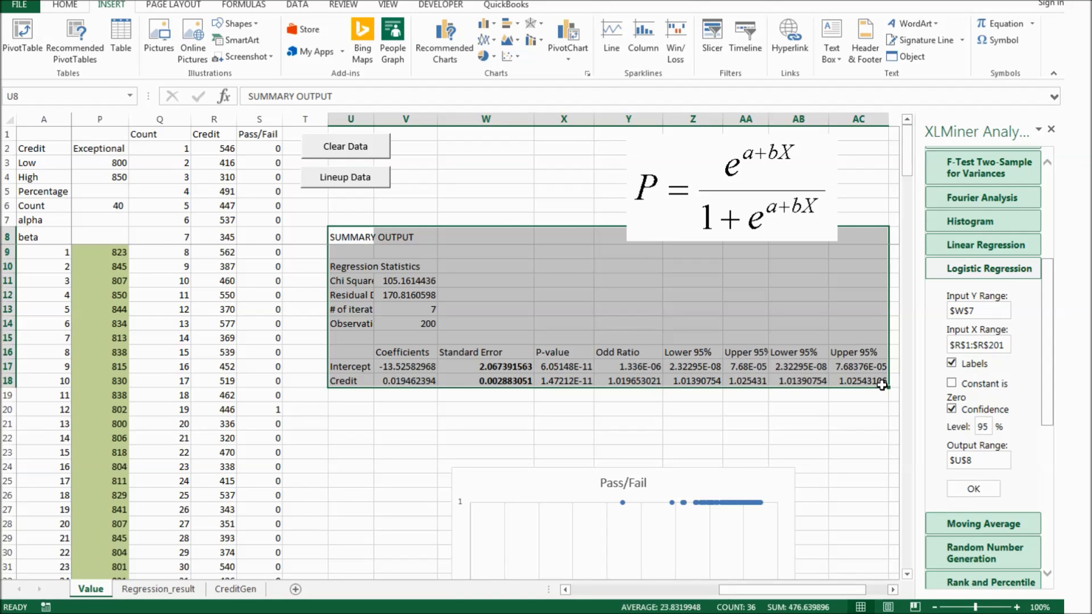
key("ctrl+c")
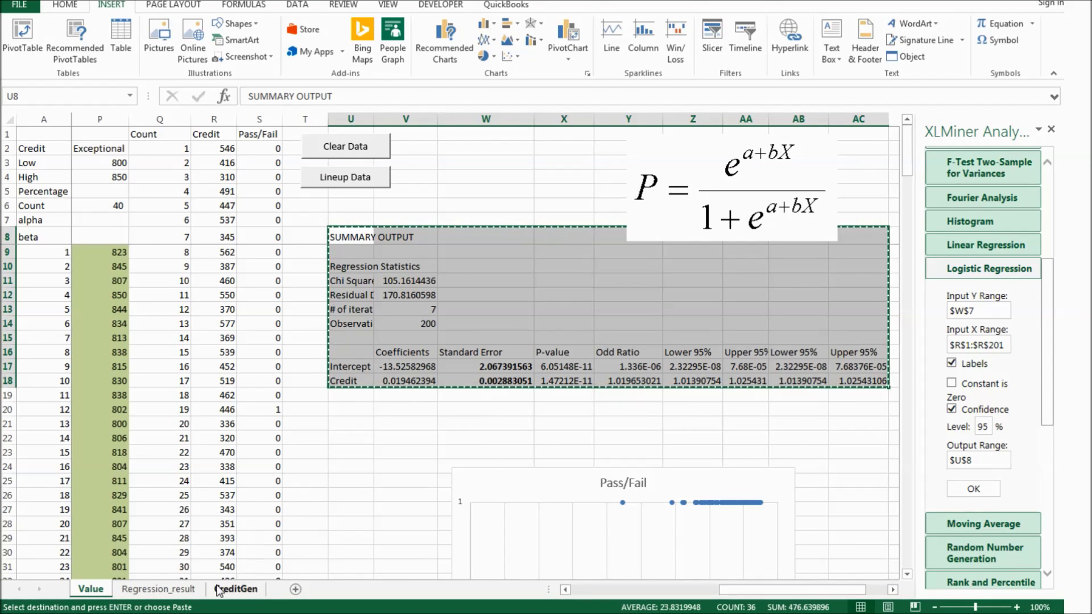
left_click(165, 590)
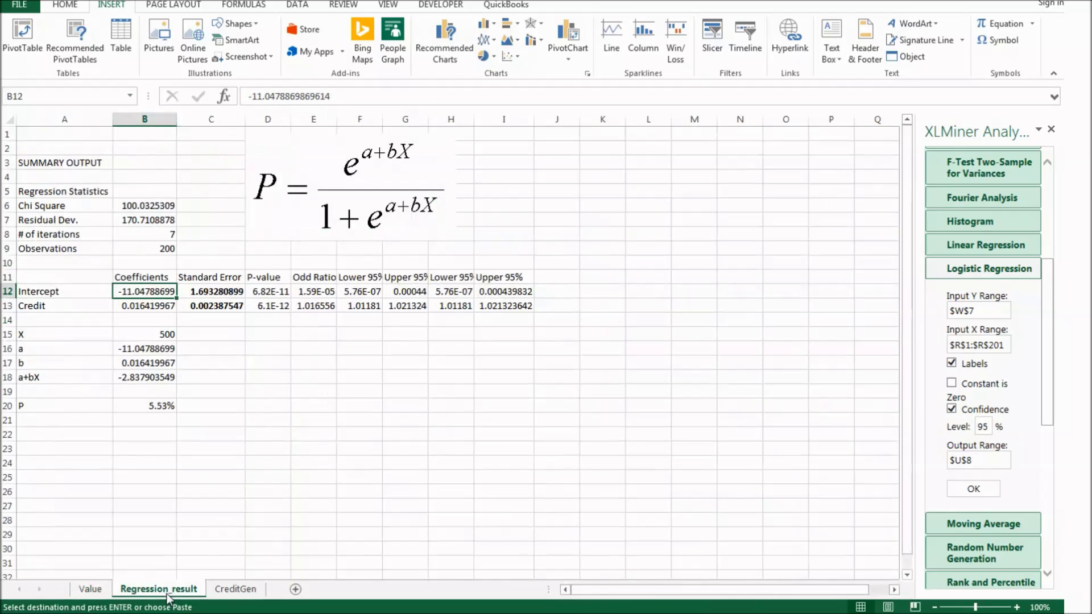
left_click(43, 164)
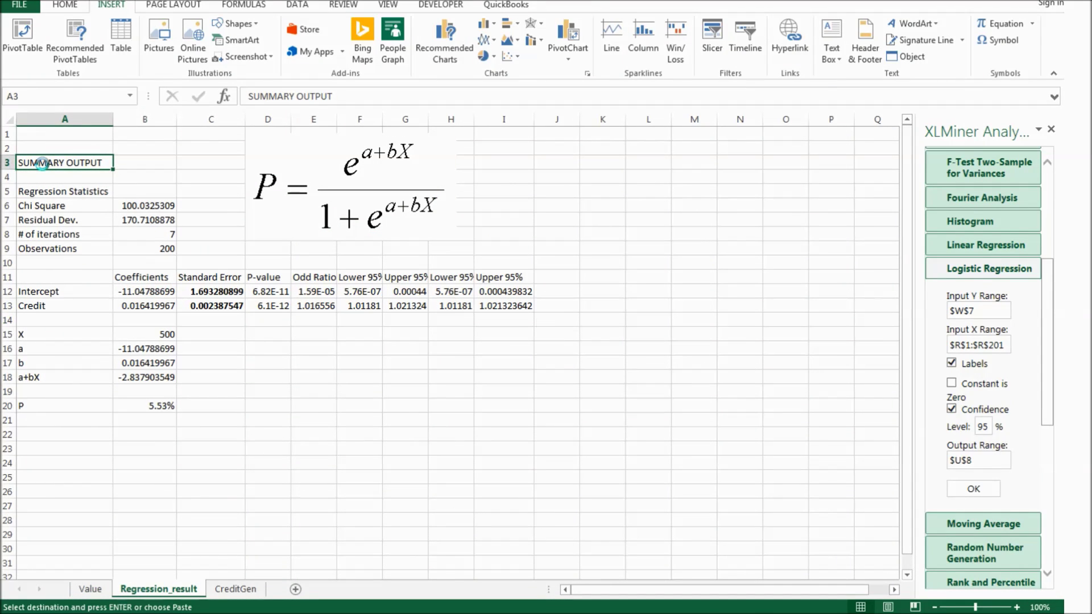
key("ctrl+v")
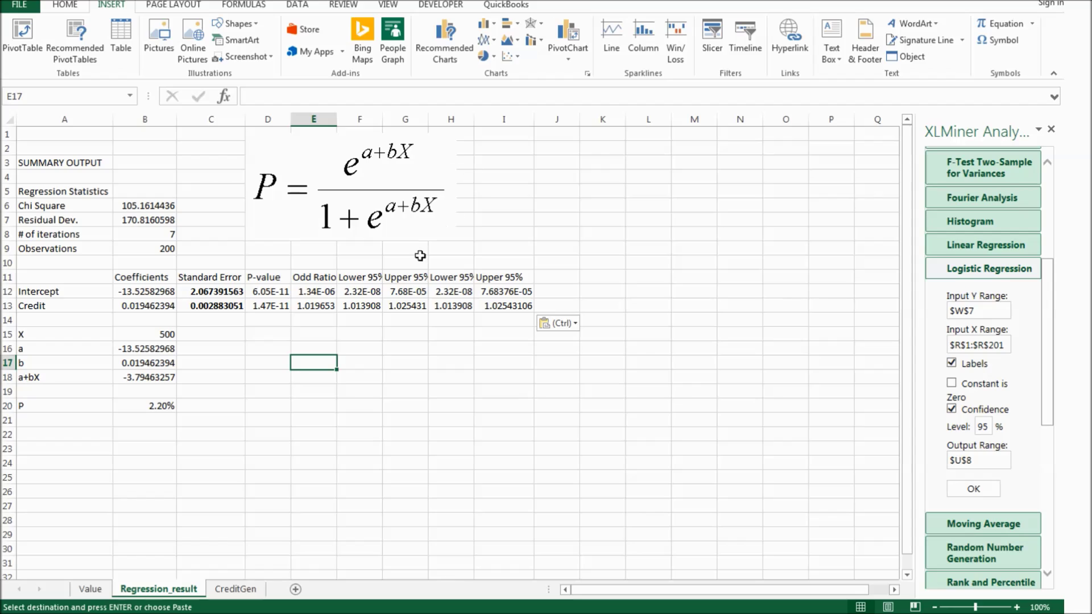
- Examine the Intercept and Credit coefficients and the cells and formulas for X, a, b, a+bX and P
left_click(125, 293)
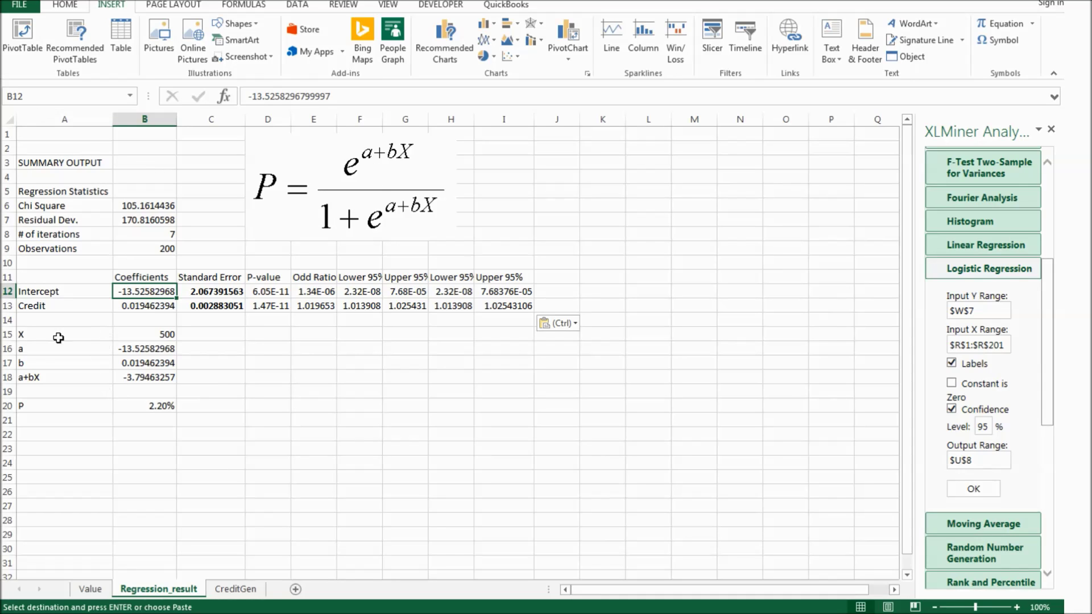
left_click(146, 307)
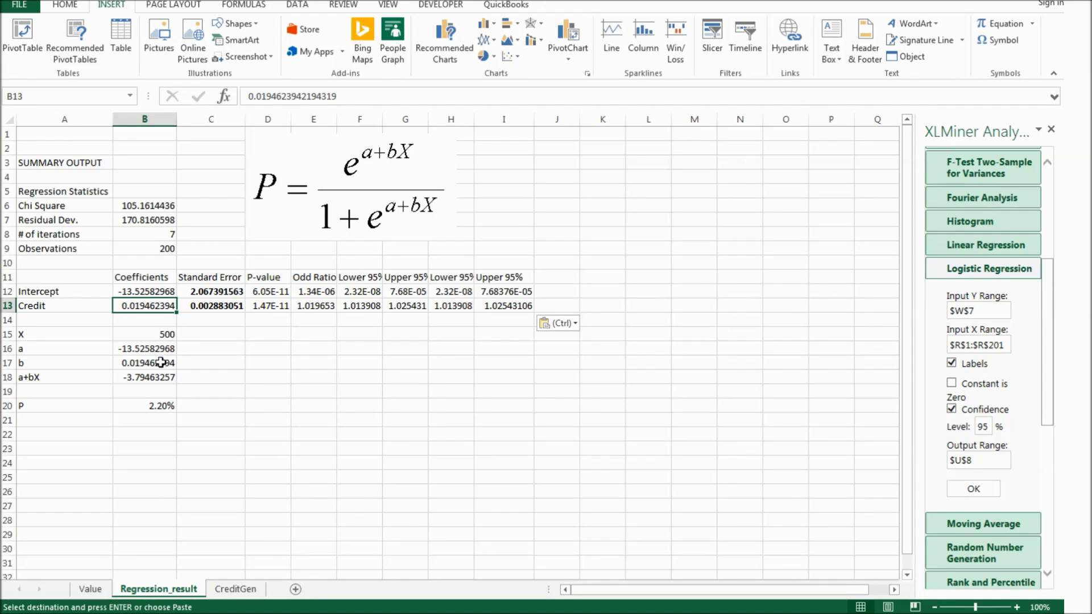
left_click(132, 348)
left_click(147, 361)
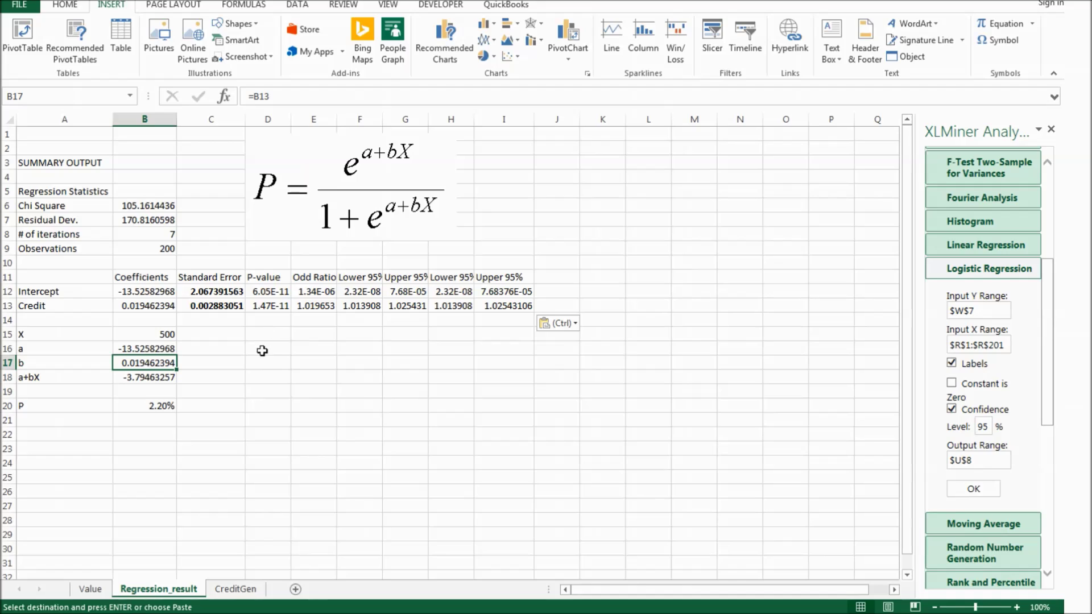
left_click(129, 378)
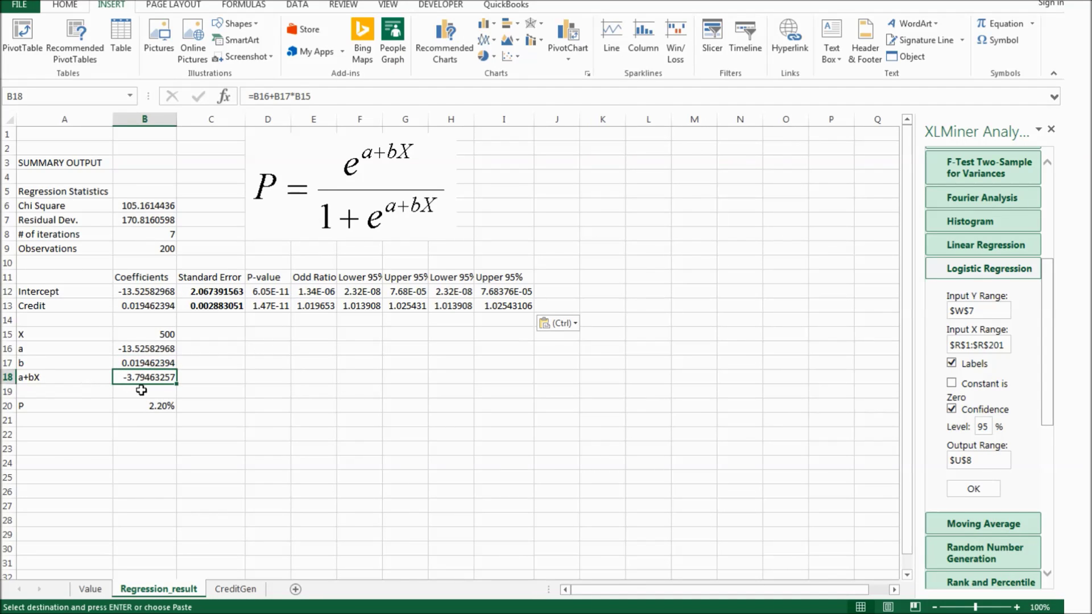
left_click(150, 334)
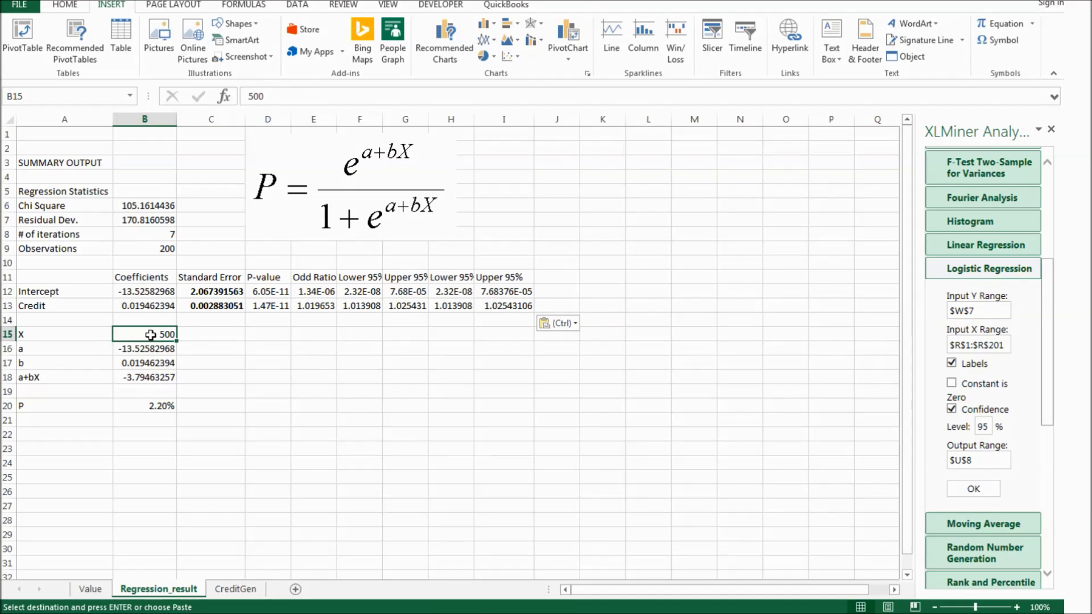
left_click(149, 379)
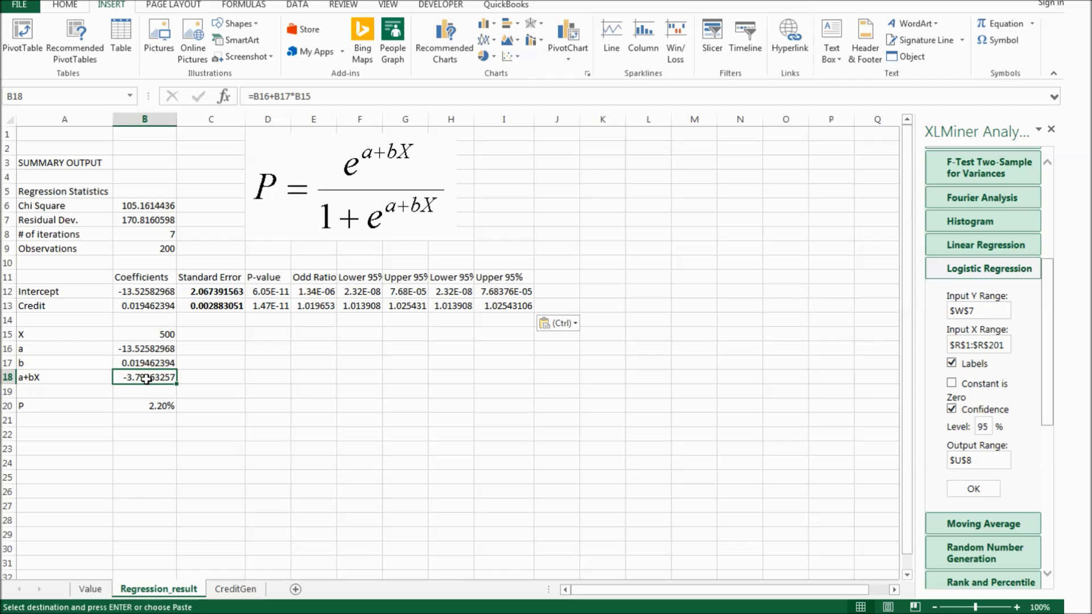
key("Down")
key("Down")
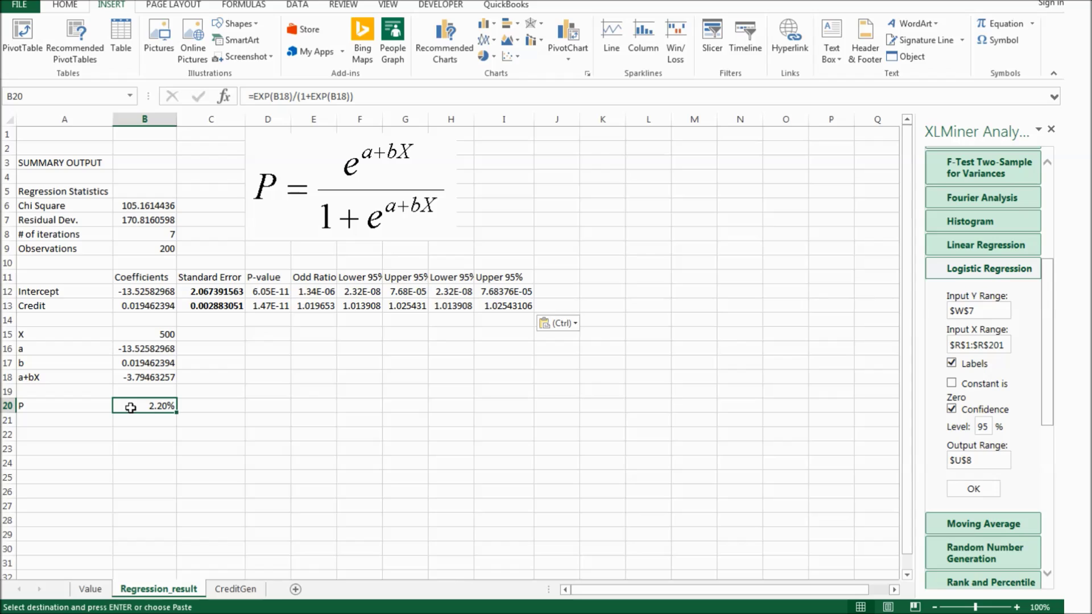
- Try credit scores of 810 and 700 as X in cell B15 and check the approval probability P
left_click(148, 335)
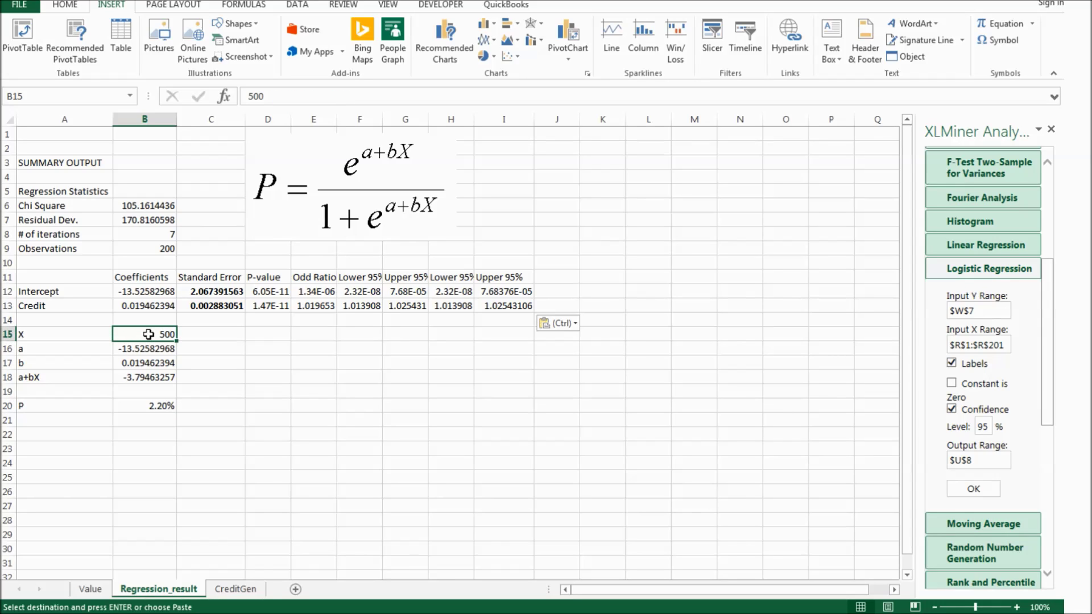
type("810")
key("ctrl+Return")
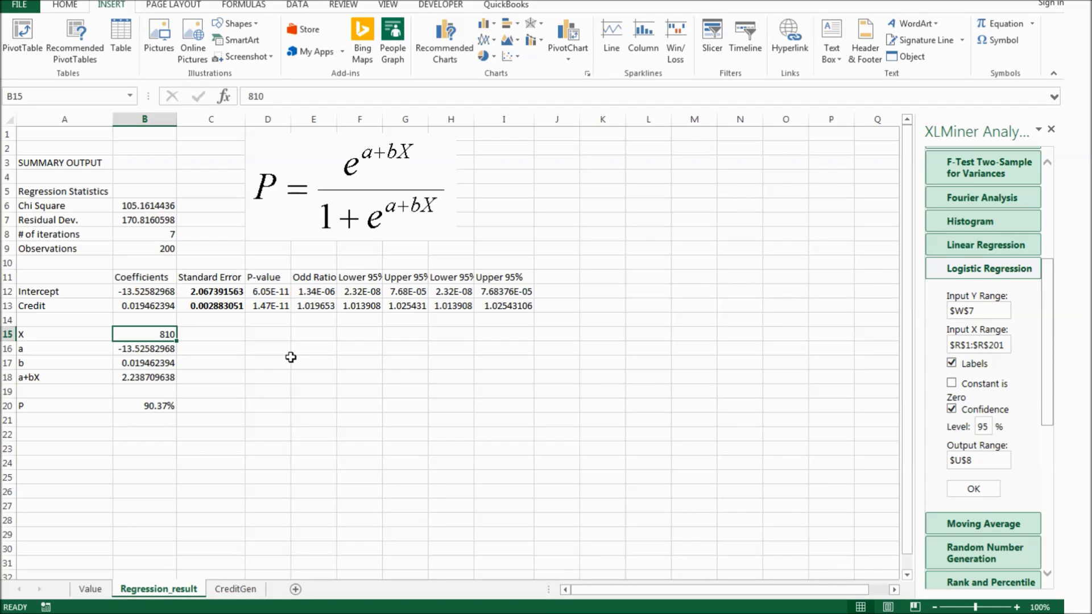
type("700")
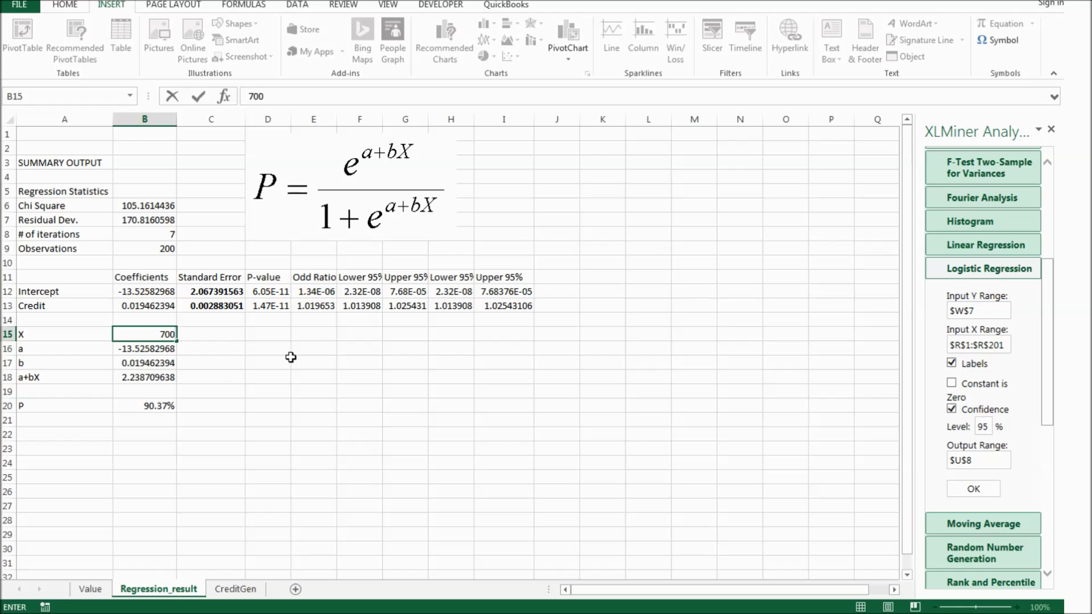
key("Return")
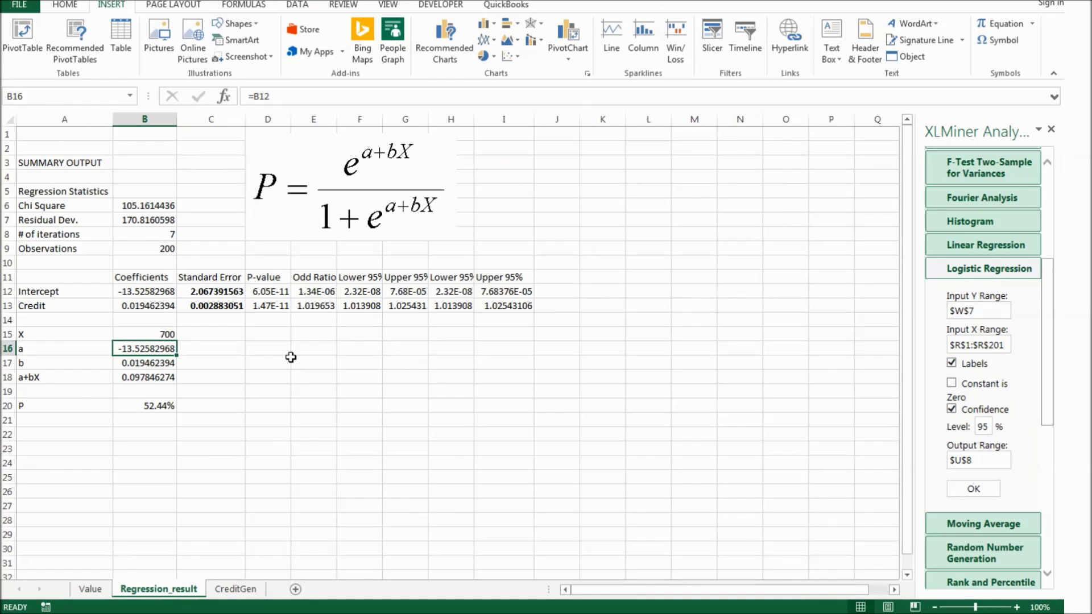
left_click(128, 405)
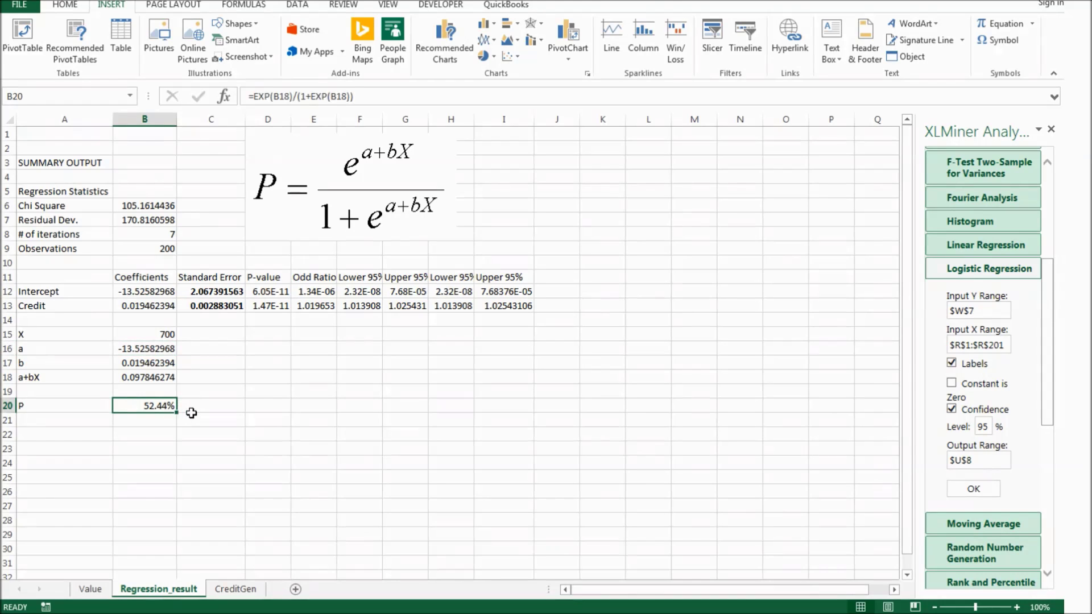
- Set the credit score X in cell B15 to 850 and check the probability P in B20
left_click(155, 335)
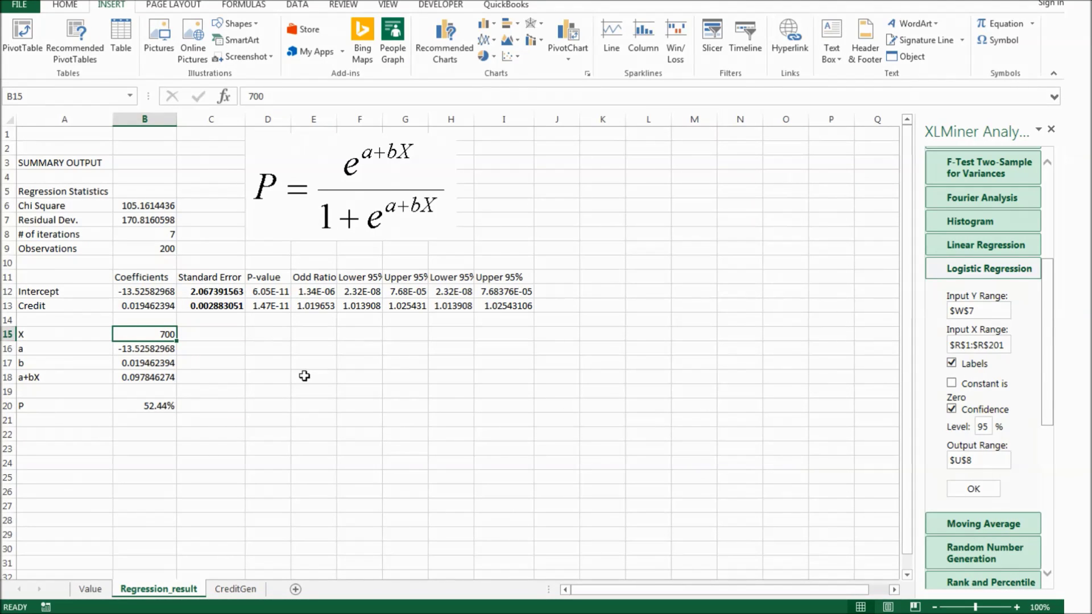
type("85")
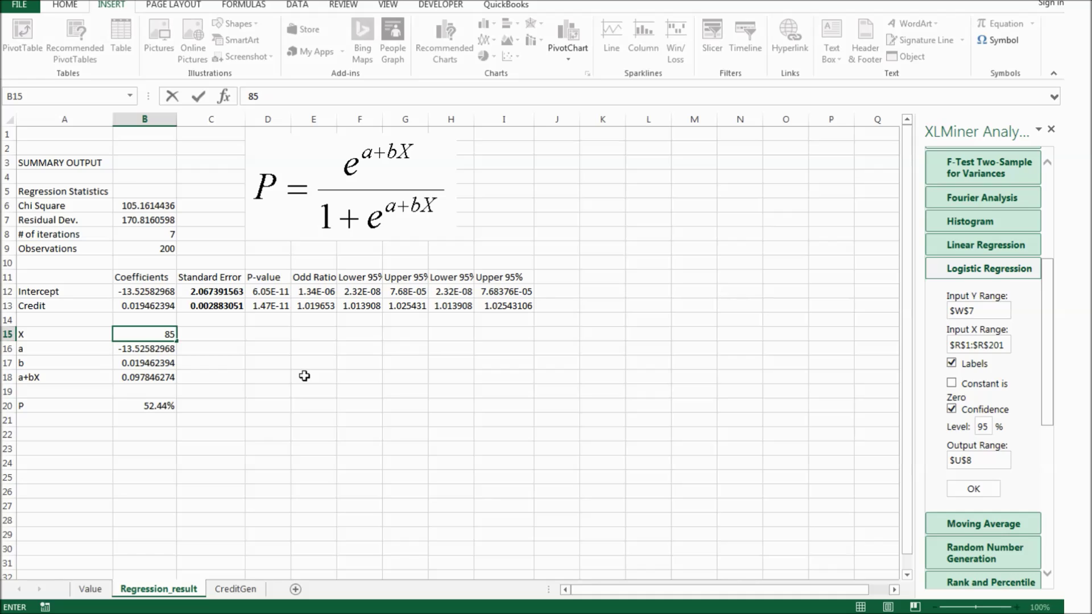
type("0")
key("Return")
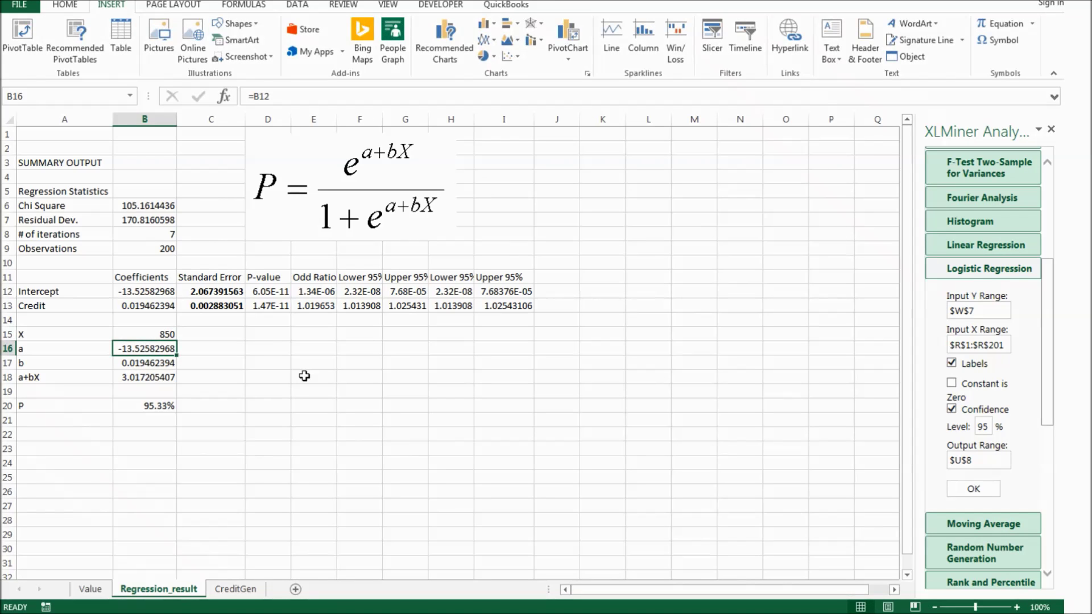
left_click(125, 407)
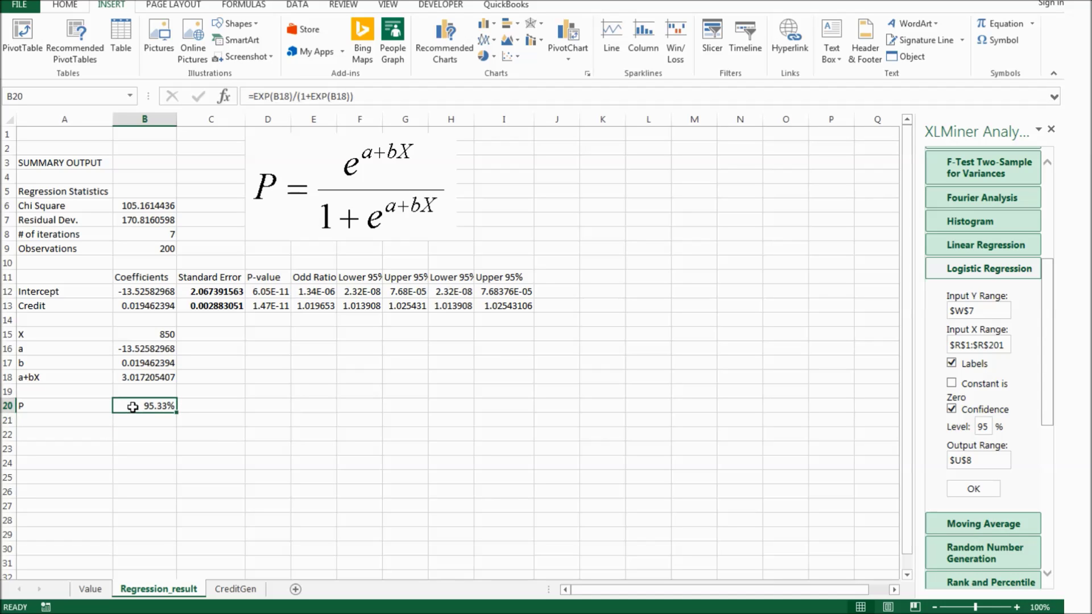
left_click(134, 419)
left_click(139, 405)
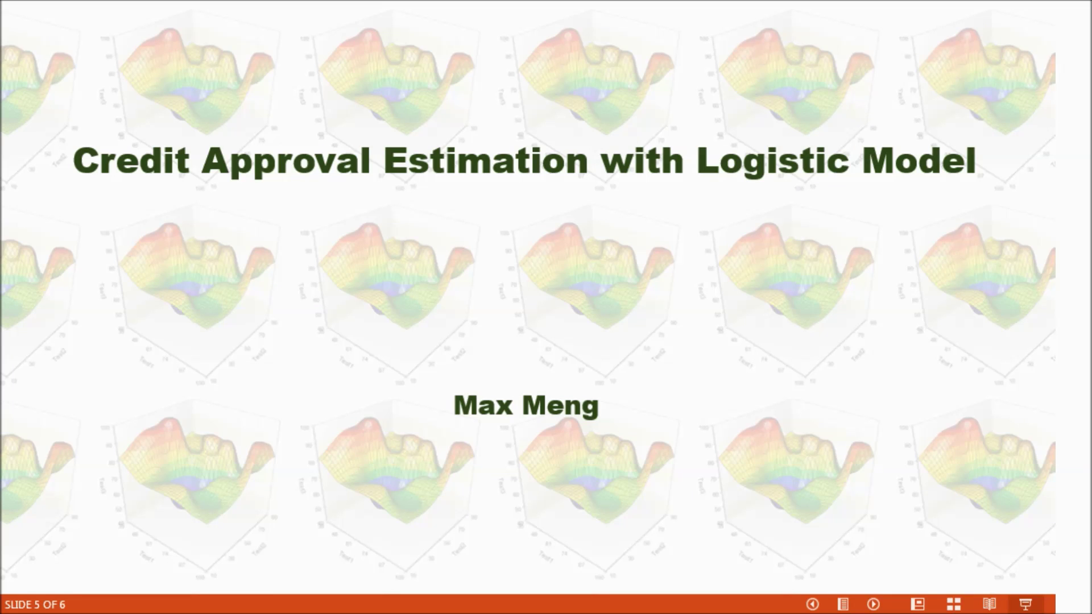
key("Right")
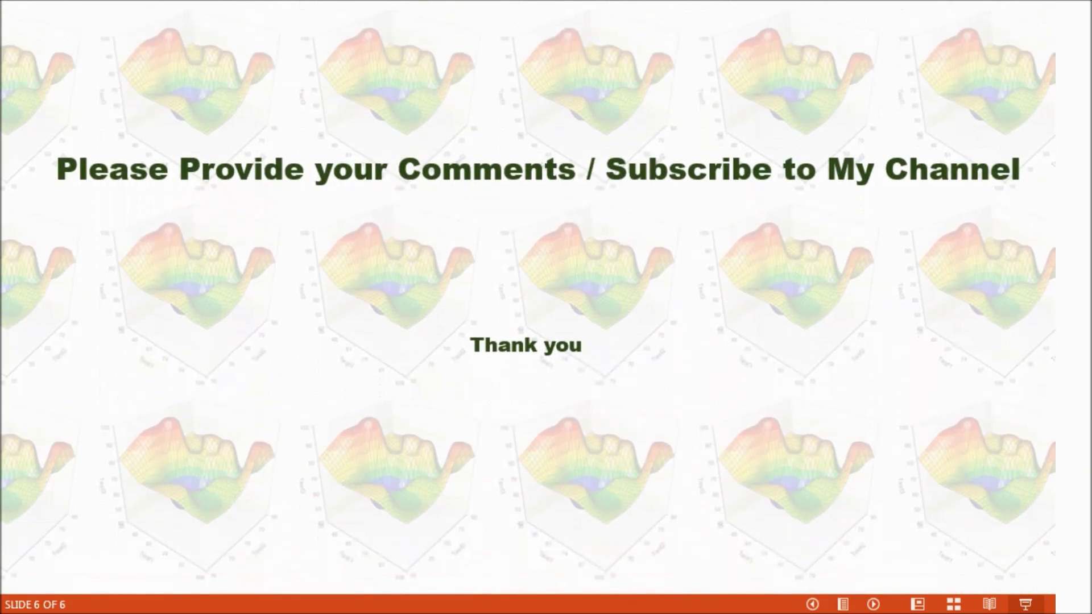